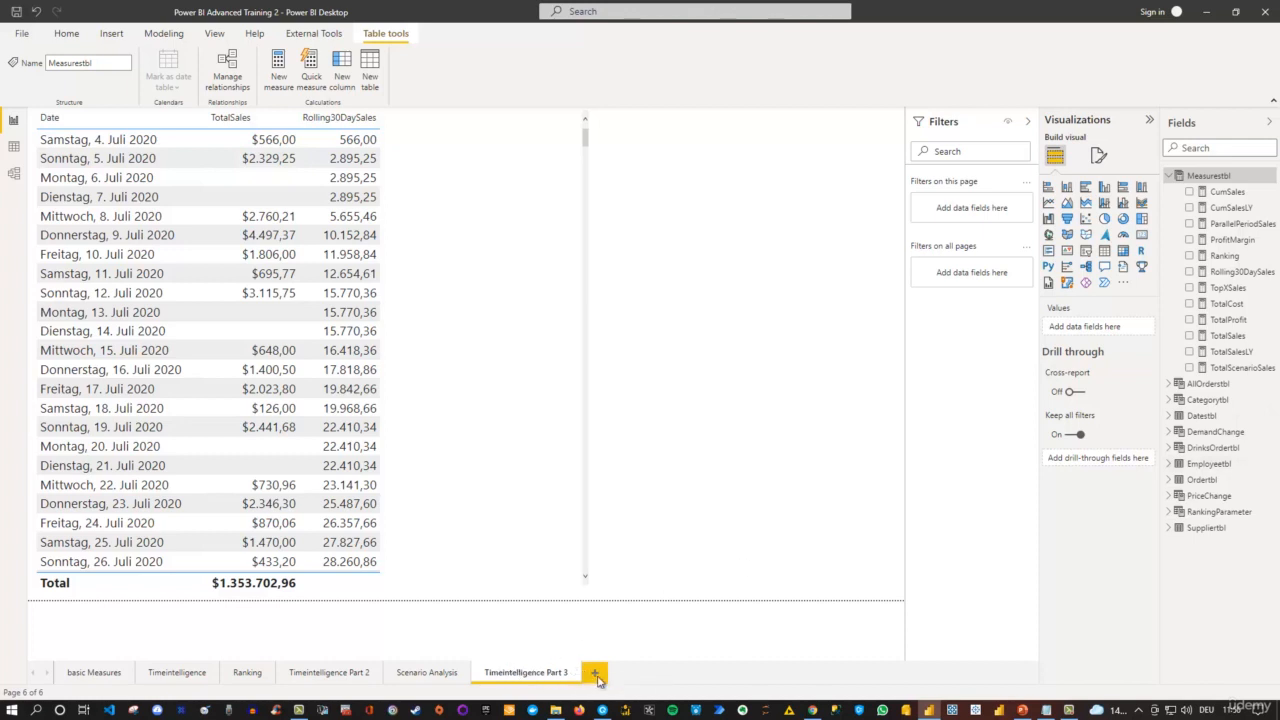
Step: Add a report page and build a page-height table with CustomerCompany from Ordertbl and the TotalProfit measure
{"action": "left_click", "coordinate": [600, 677]}
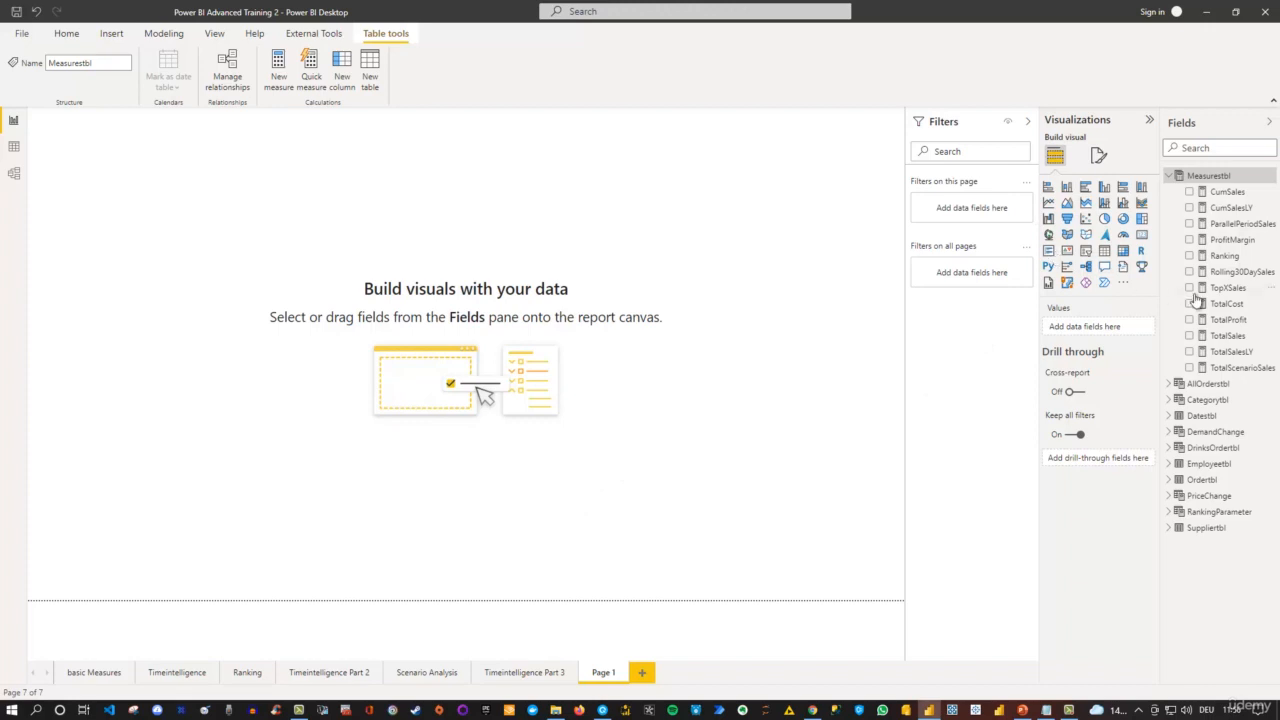
{"action": "left_click", "coordinate": [1170, 480]}
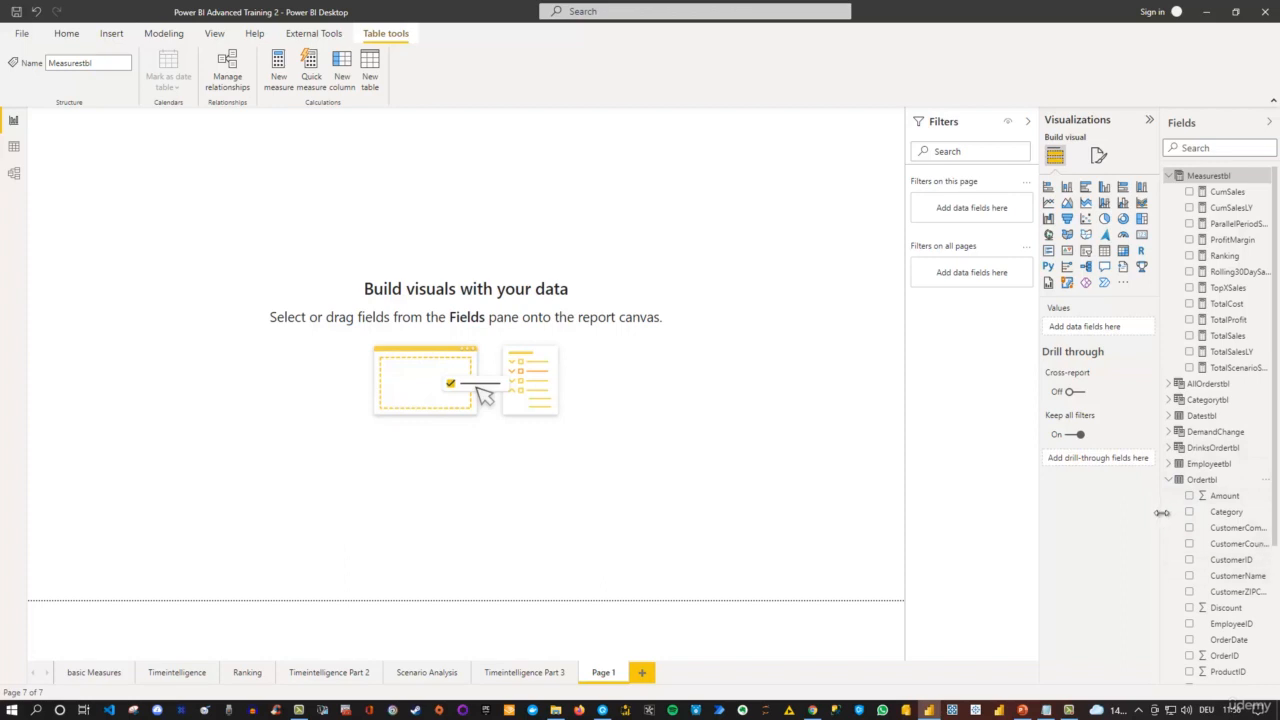
{"action": "left_click_drag", "start_coordinate": [1161, 513], "coordinate": [1092, 512]}
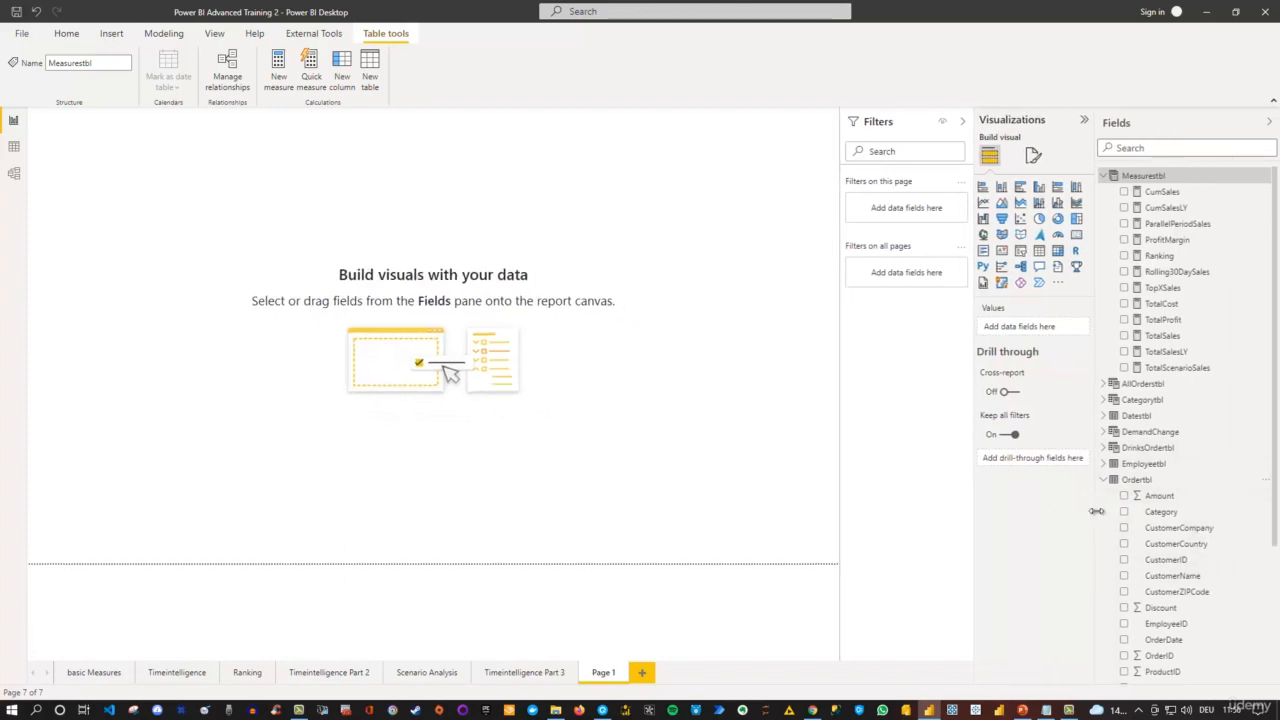
{"action": "left_click", "coordinate": [1145, 530]}
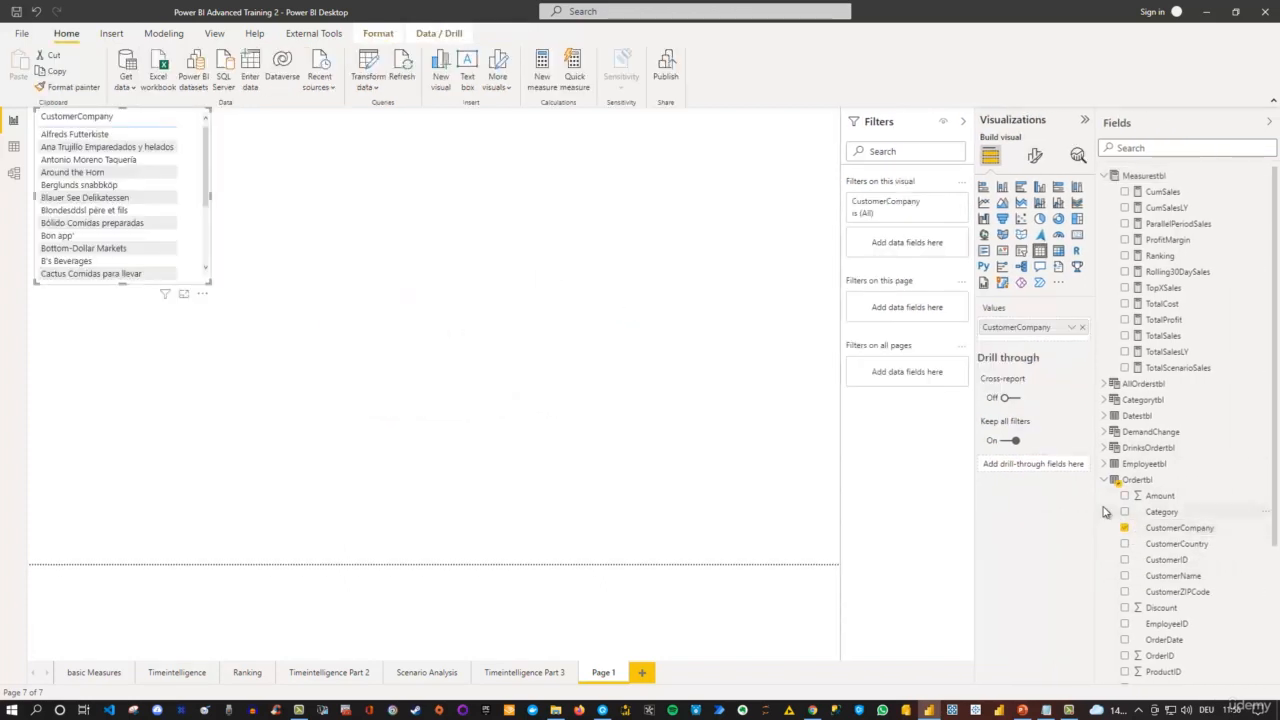
{"action": "left_click_drag", "start_coordinate": [1104, 512], "coordinate": [1149, 514]}
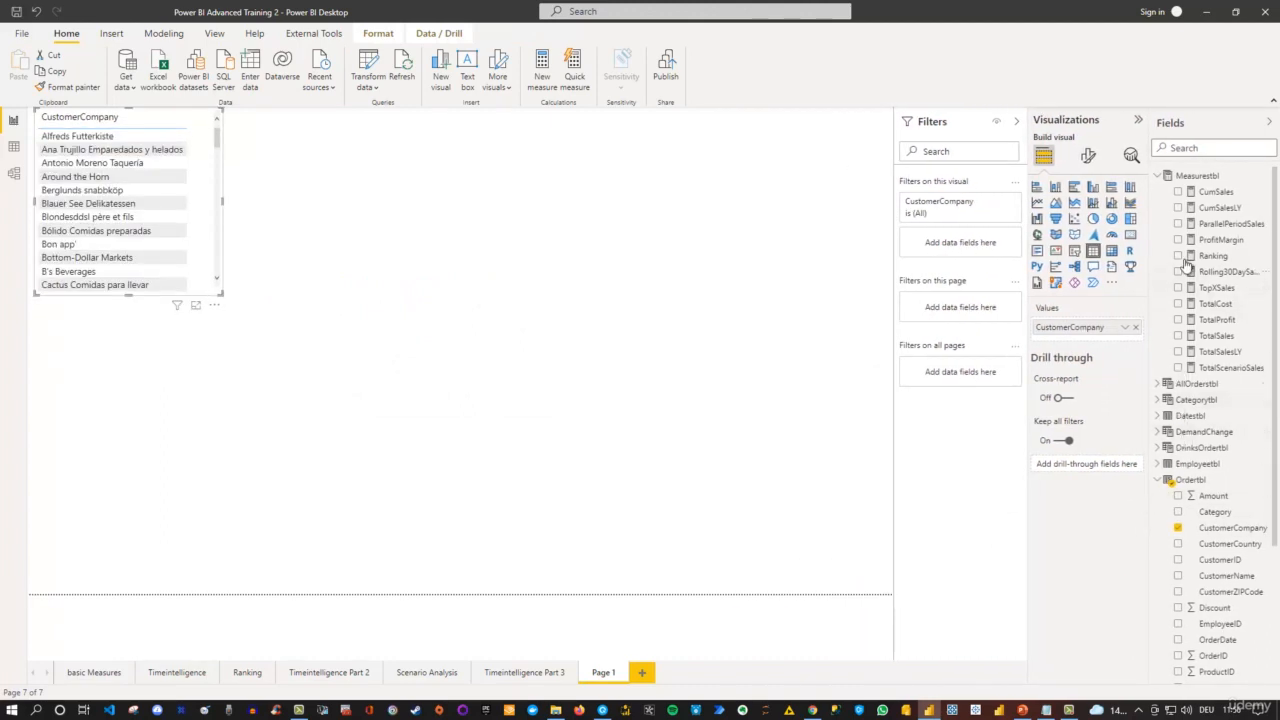
{"action": "left_click", "coordinate": [1181, 322]}
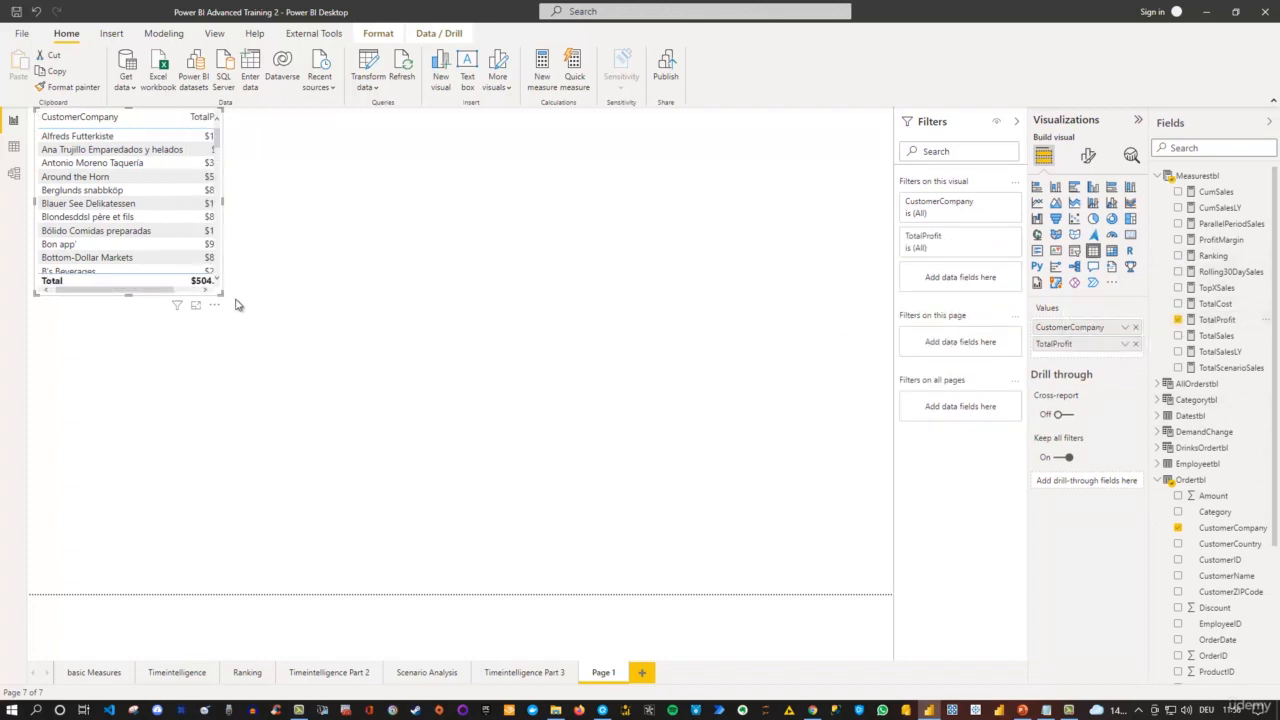
{"action": "left_click_drag", "start_coordinate": [221, 294], "coordinate": [323, 606]}
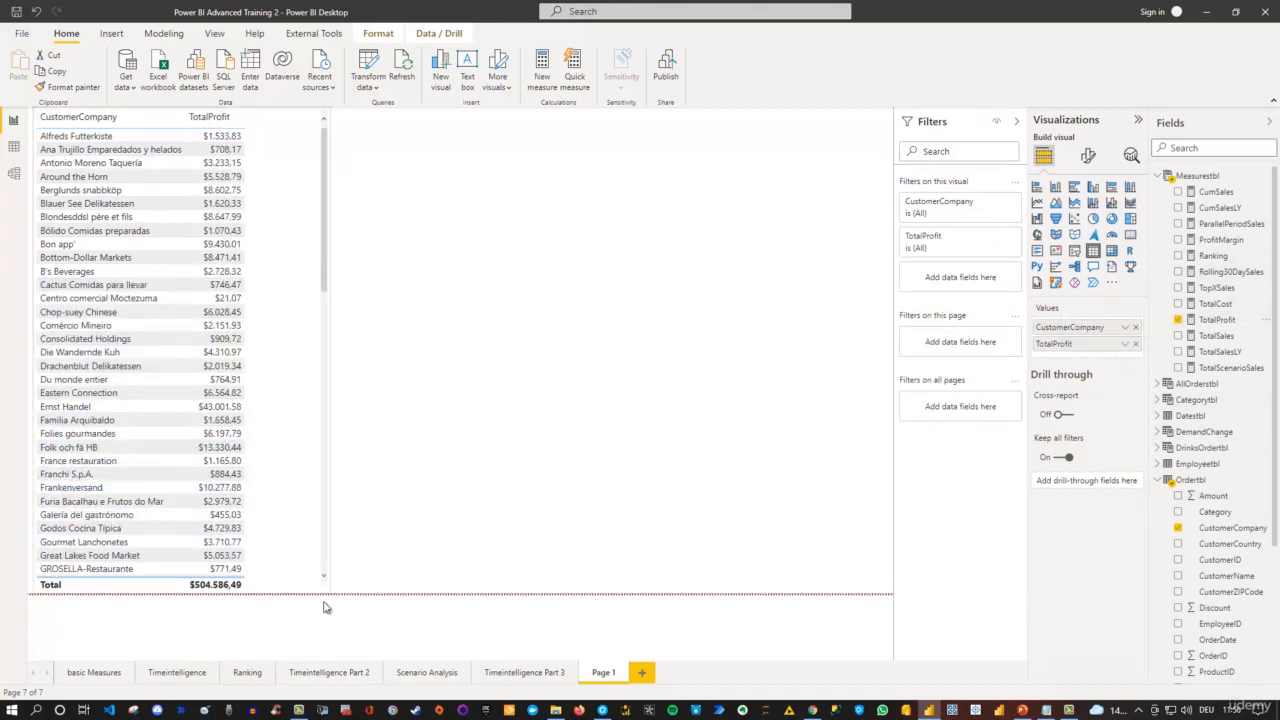
Step: Set the table's values to 15 pt, widen the table to fit, and sort it by TotalProfit in descending order
{"action": "left_click", "coordinate": [1088, 155]}
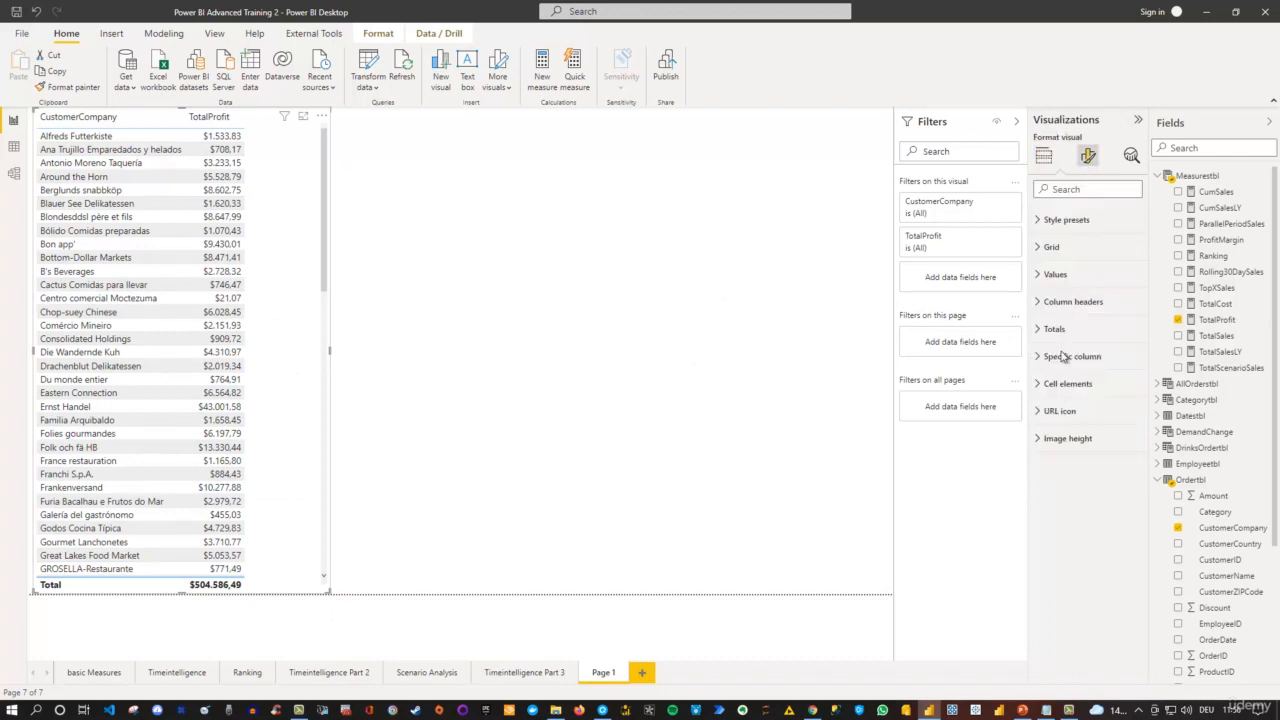
{"action": "left_click", "coordinate": [1047, 301]}
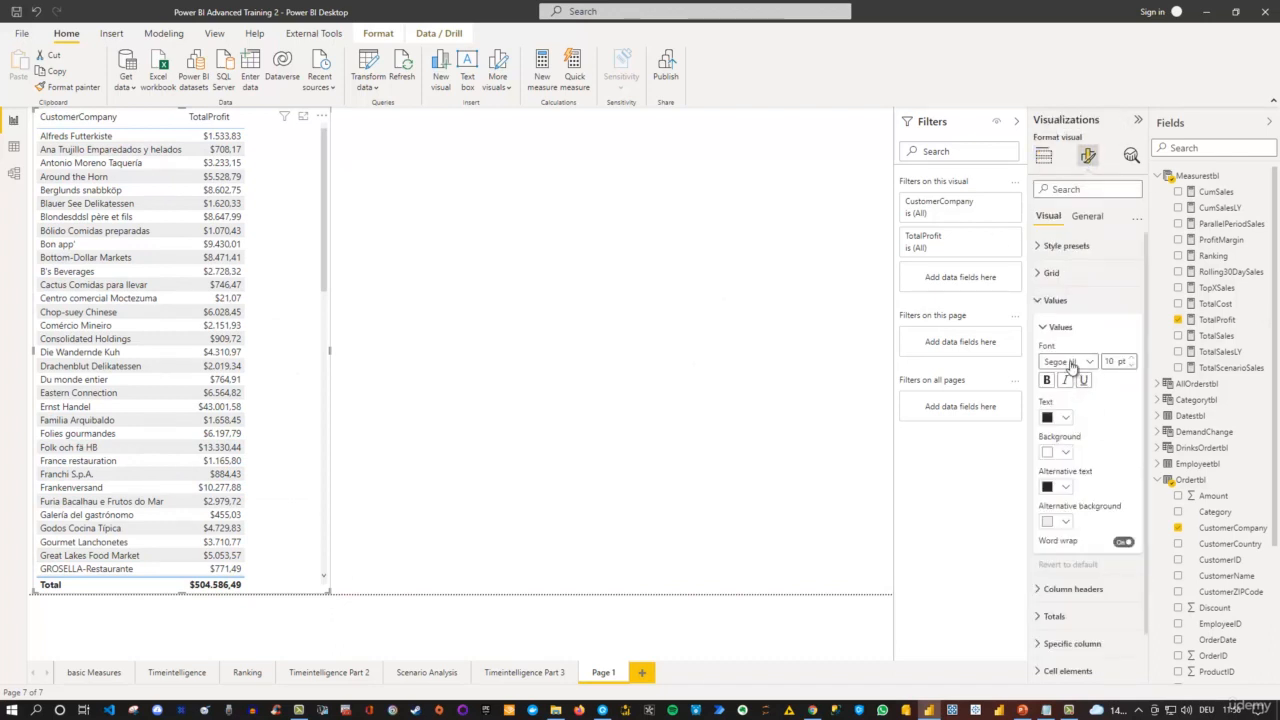
{"action": "type", "text": "15"}
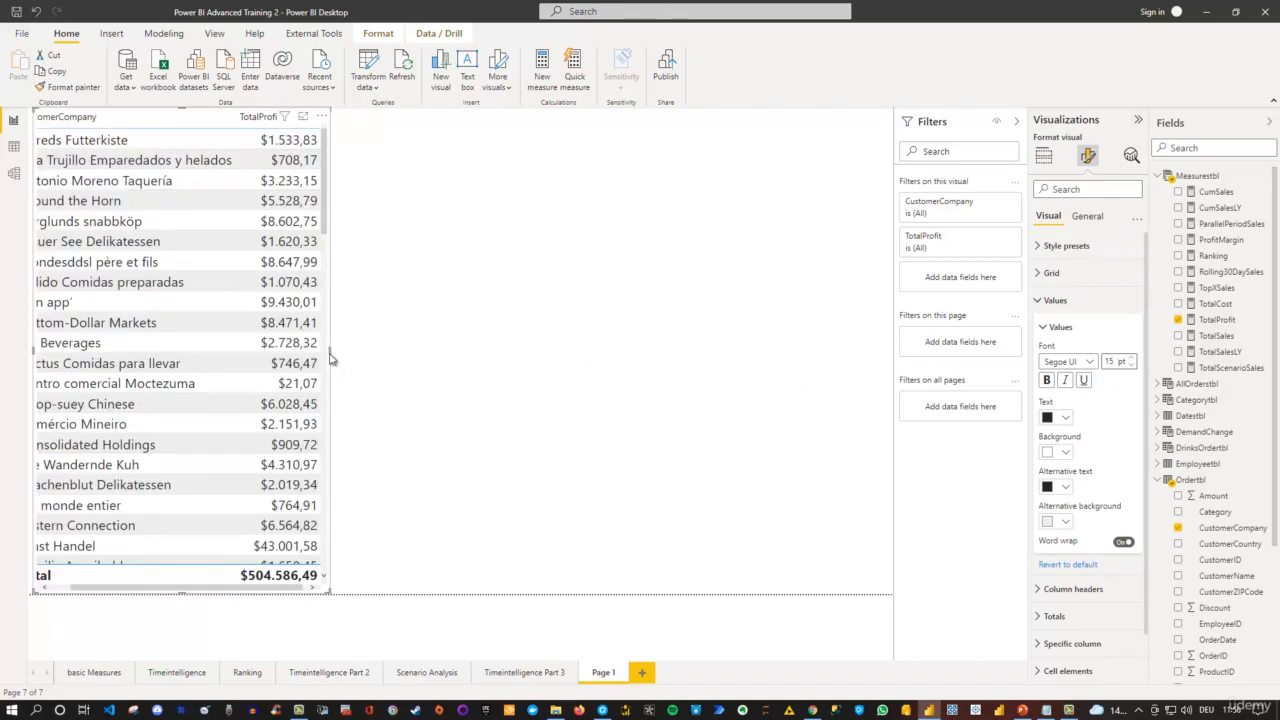
{"action": "left_click_drag", "start_coordinate": [331, 357], "coordinate": [366, 363]}
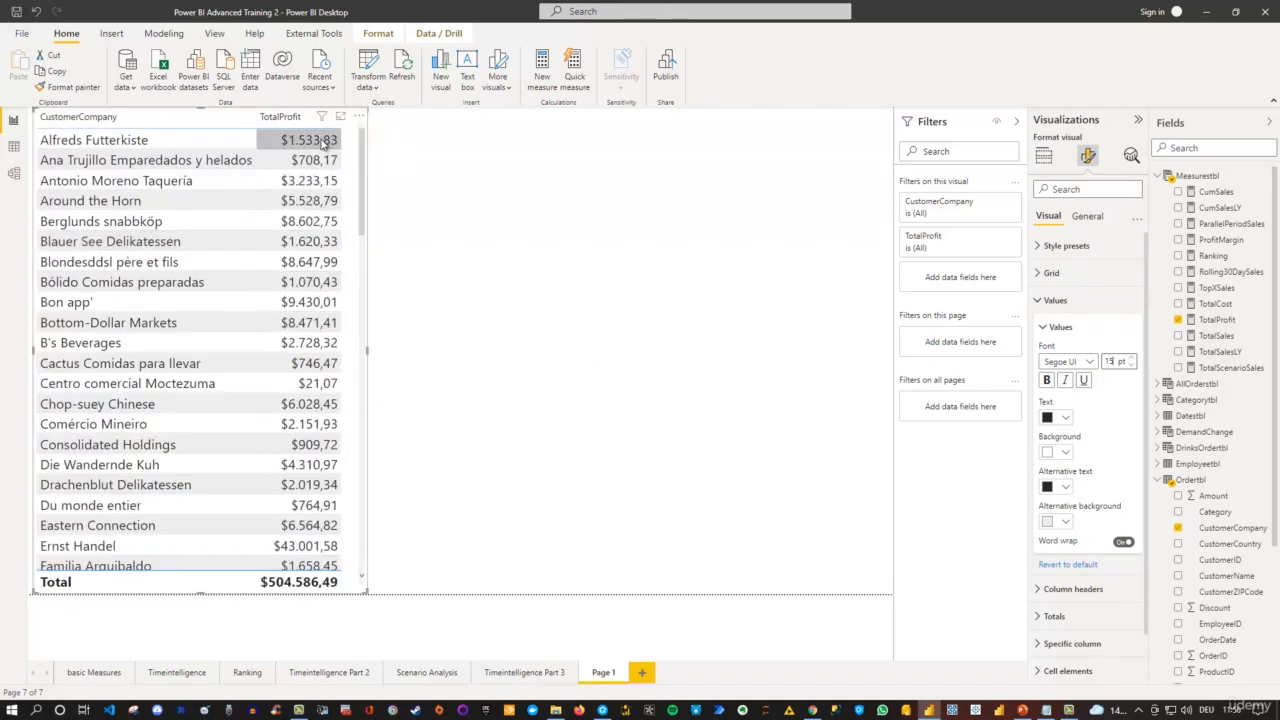
{"action": "left_click", "coordinate": [262, 121]}
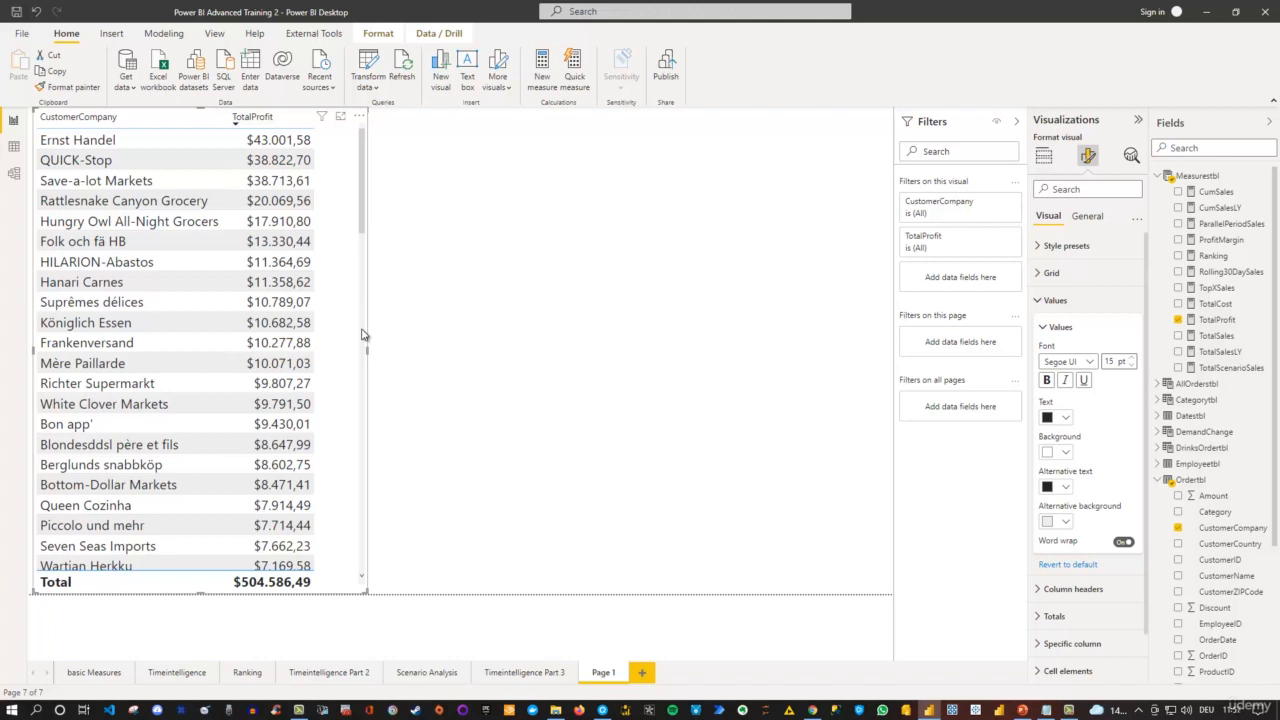
Step: Create a new measure in Measurestbl named Top10Clients and start its formula on a second line
{"action": "left_click", "coordinate": [1044, 158]}
{"action": "right_click", "coordinate": [1201, 177]}
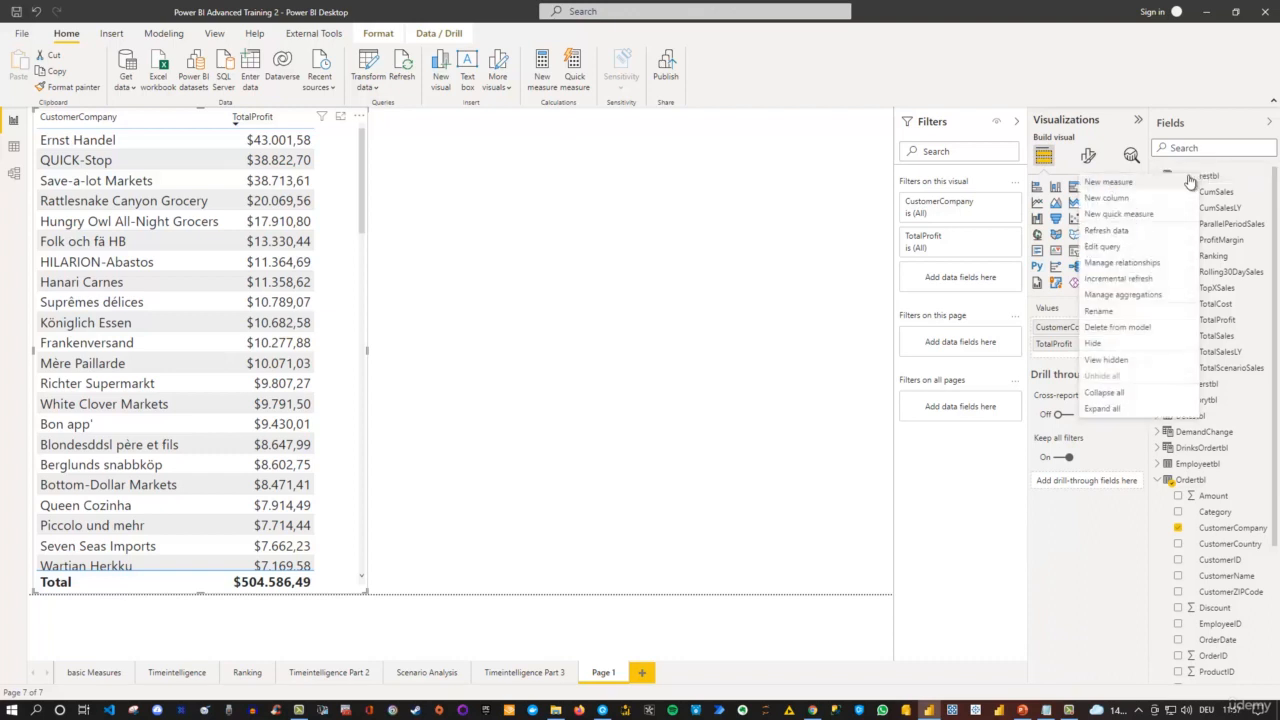
{"action": "left_click", "coordinate": [1143, 185]}
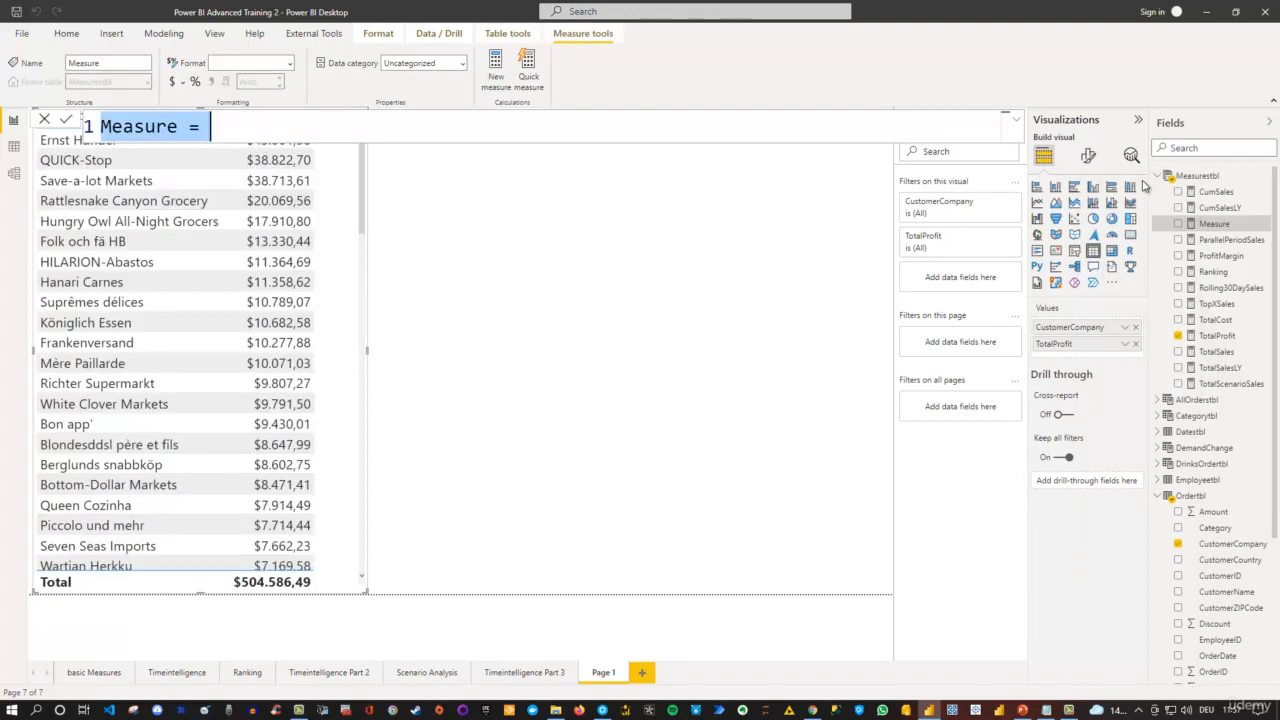
{"action": "type", "text": "C"}
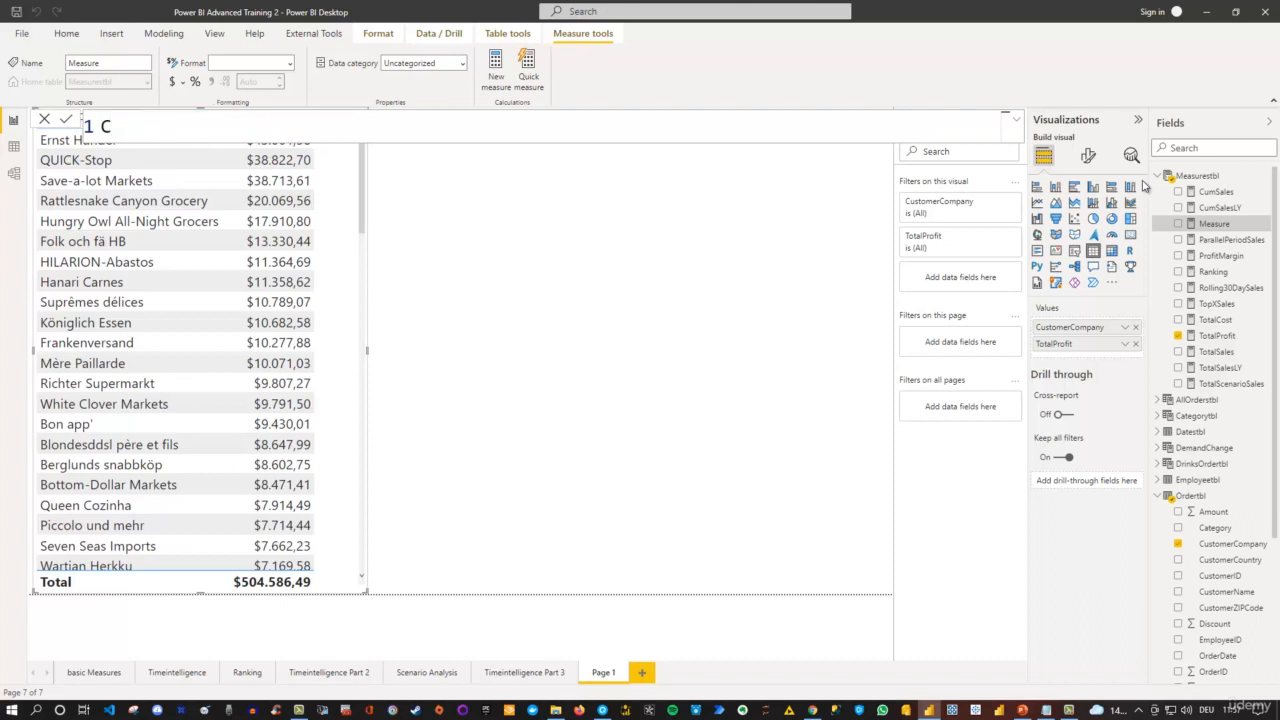
{"action": "key", "text": "BackSpace"}
{"action": "type", "text": "Top10Clients"}
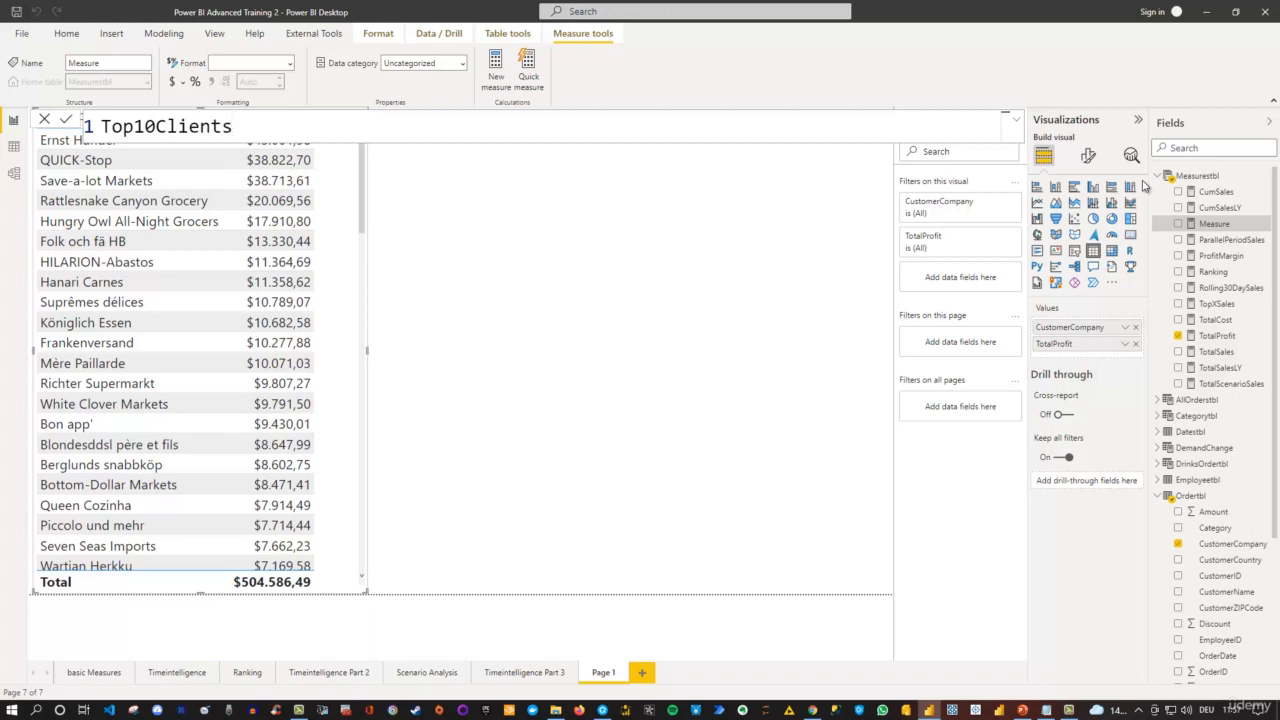
{"action": "type", "text": " ="}
{"action": "key", "text": "shift+Return"}
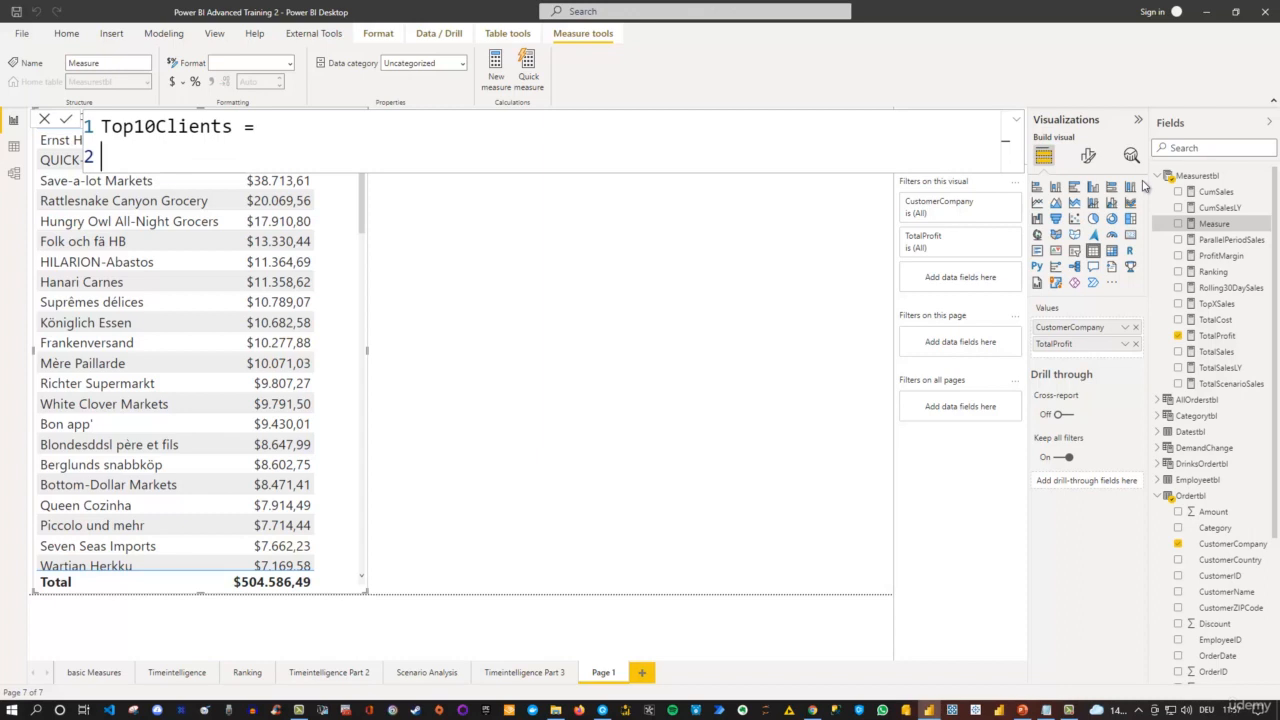
Step: Begin the measure's formula with a CALCULATE function that evaluates Measurestbl[TotalProfit]
{"action": "type", "text": "Calc"}
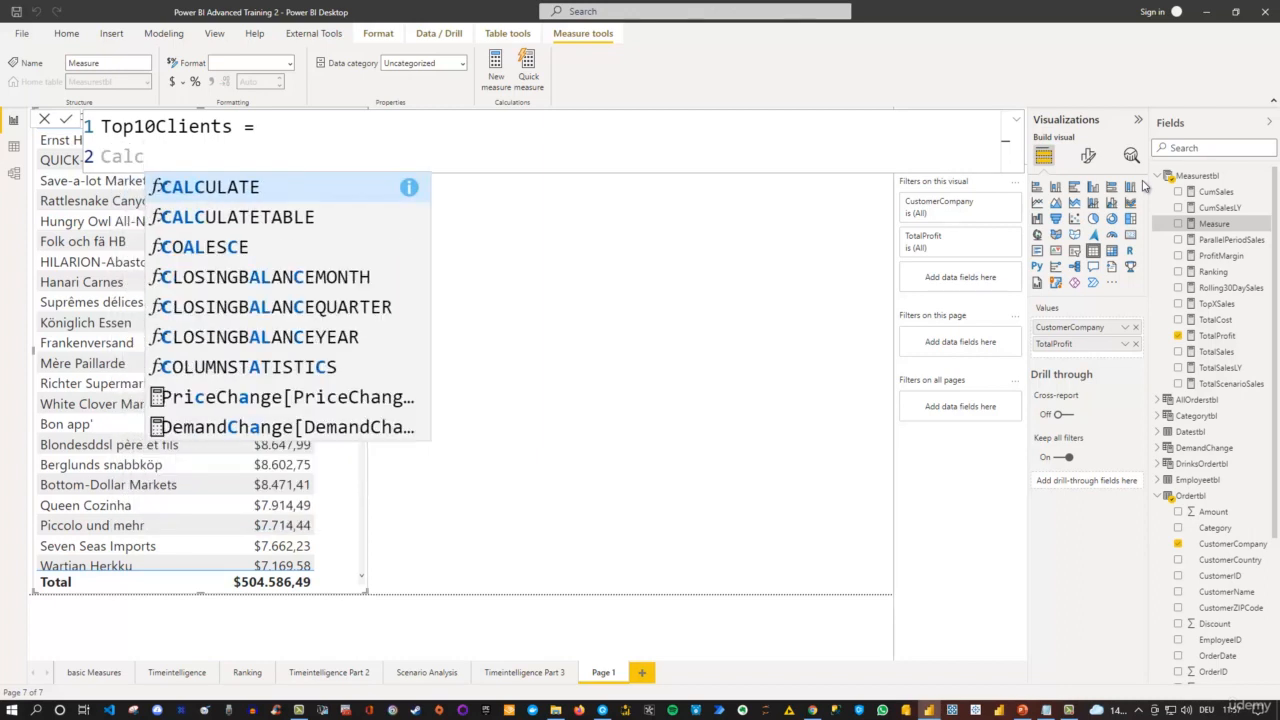
{"action": "key", "text": "Tab"}
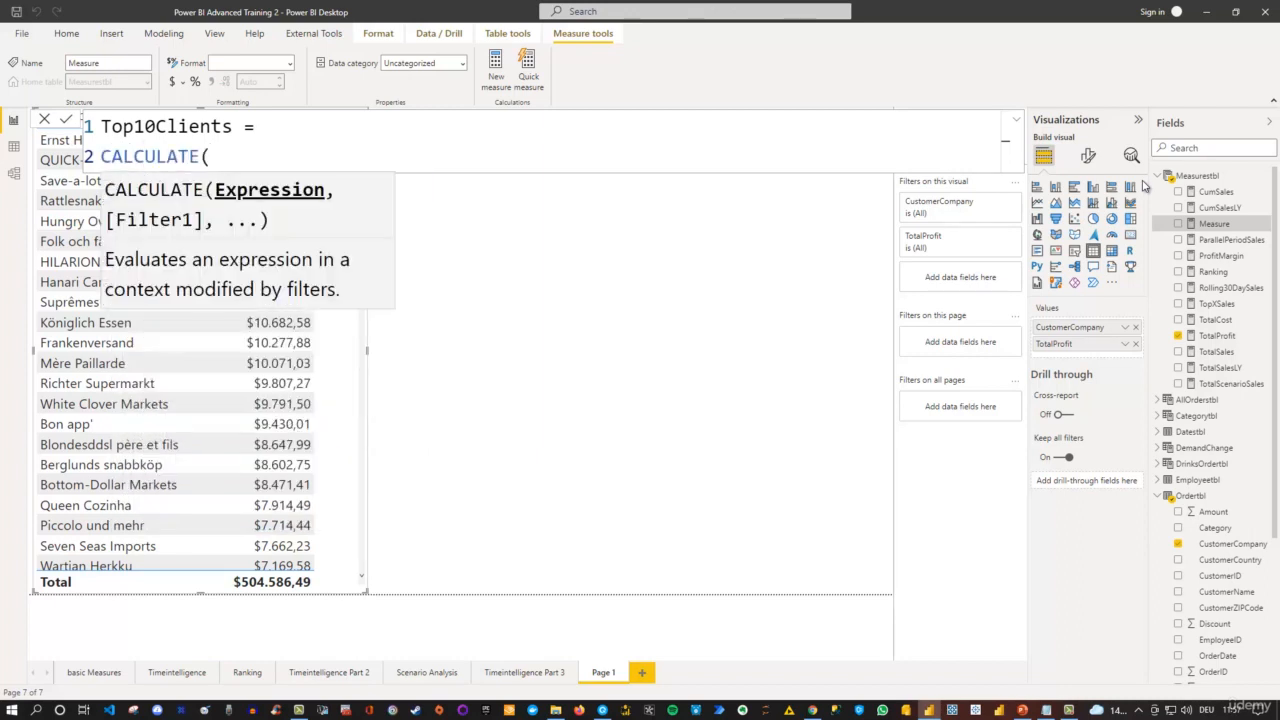
{"action": "type", "text": "TotalPr"}
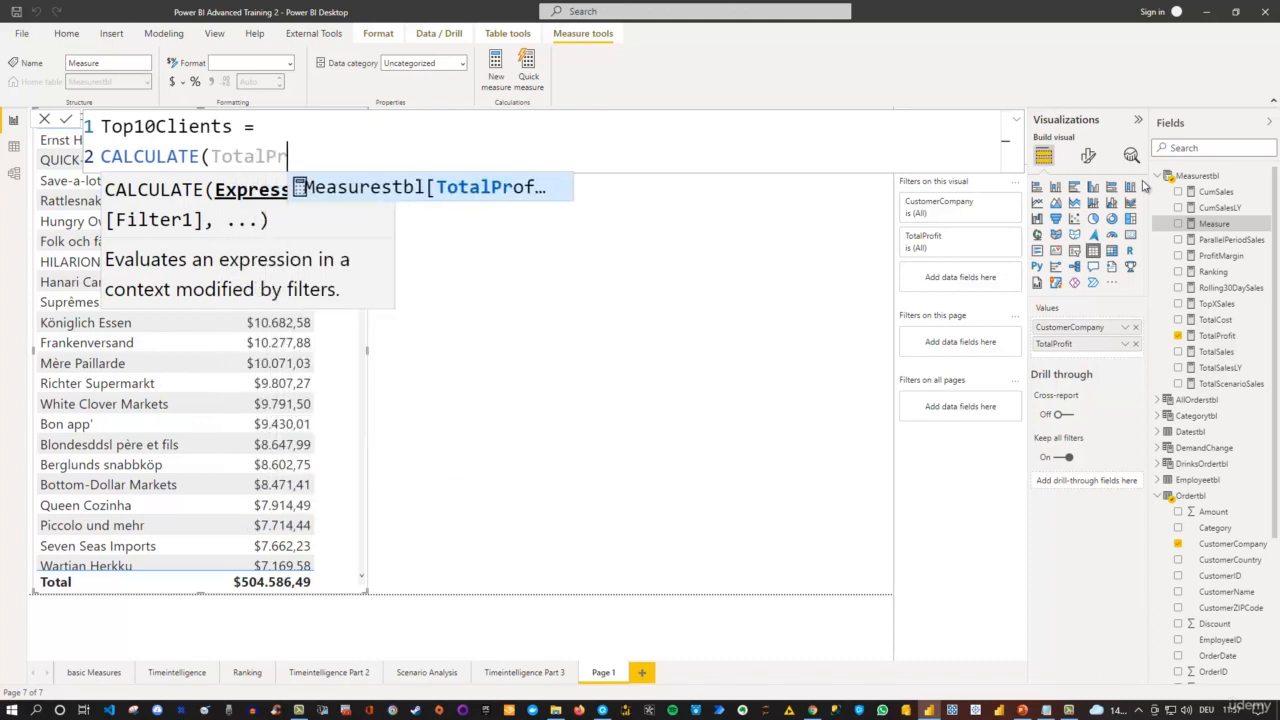
{"action": "key", "text": "Tab"}
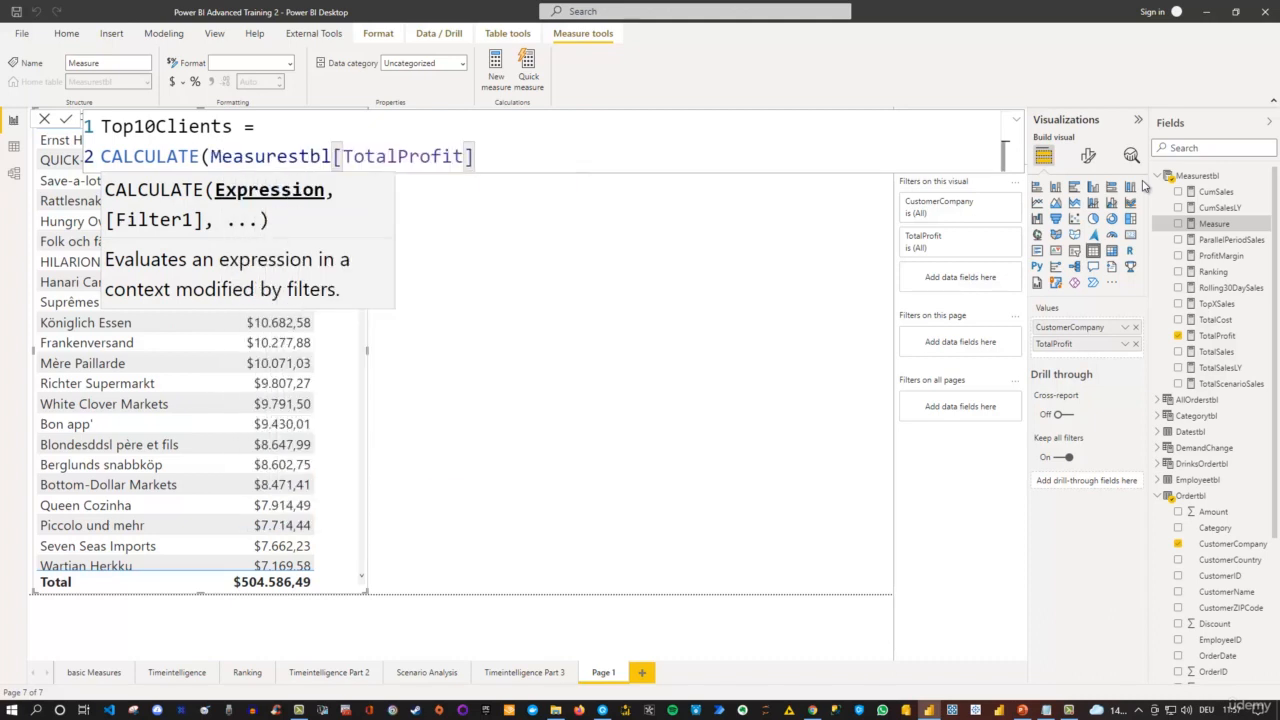
{"action": "type", "text": ","}
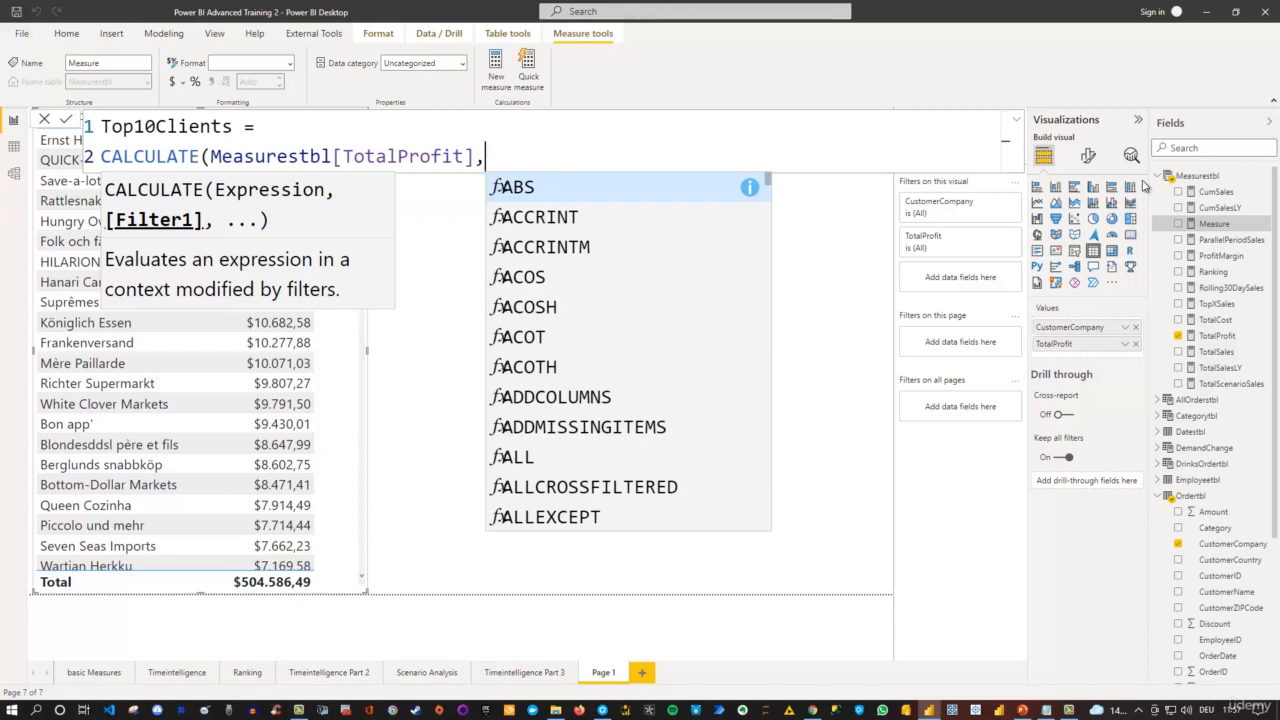
Step: Add a FILTER as the CALCULATE filter argument, using VALUES(Ordertbl[CustomerCompany]) as its table
{"action": "type", "text": "Filter"}
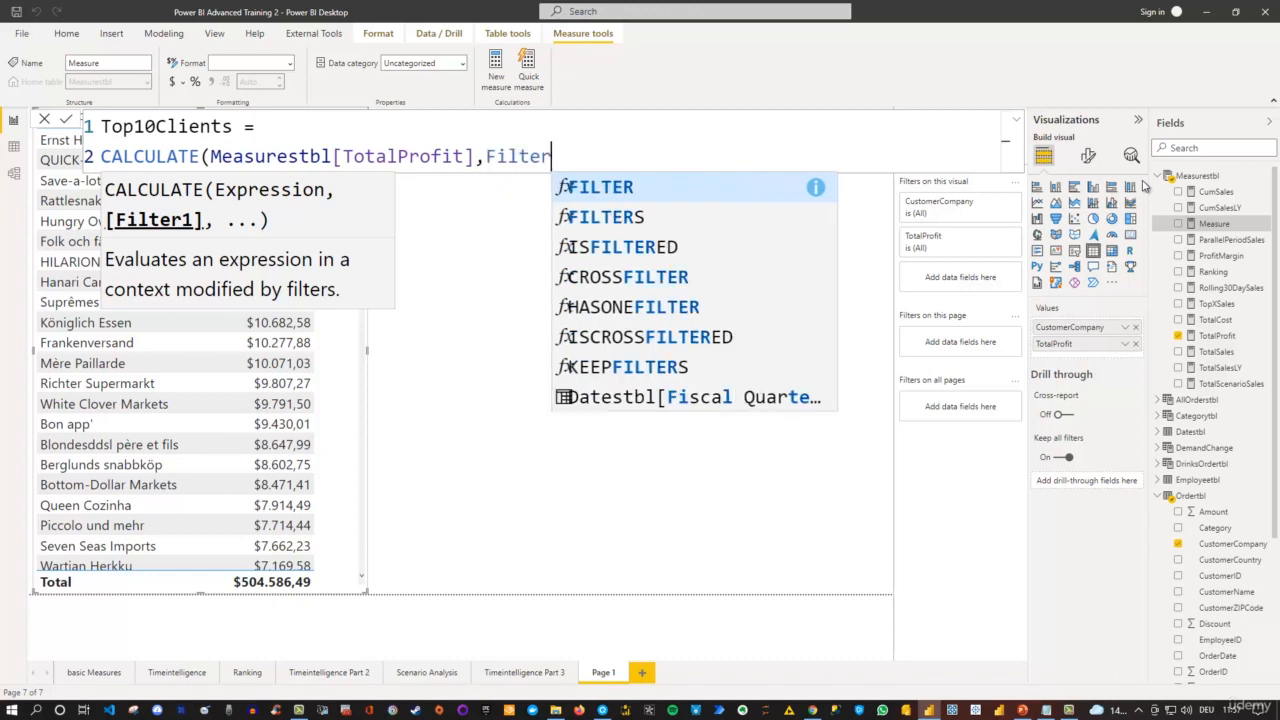
{"action": "key", "text": "Tab"}
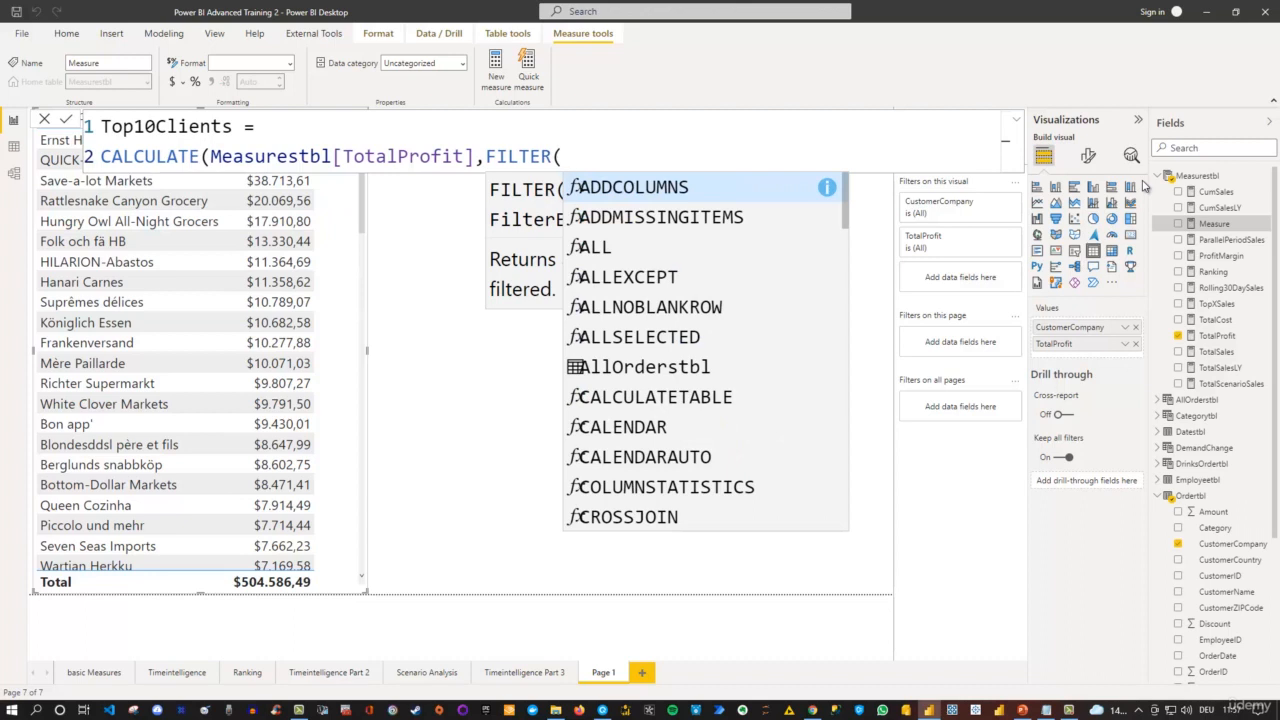
{"action": "key", "text": "Escape"}
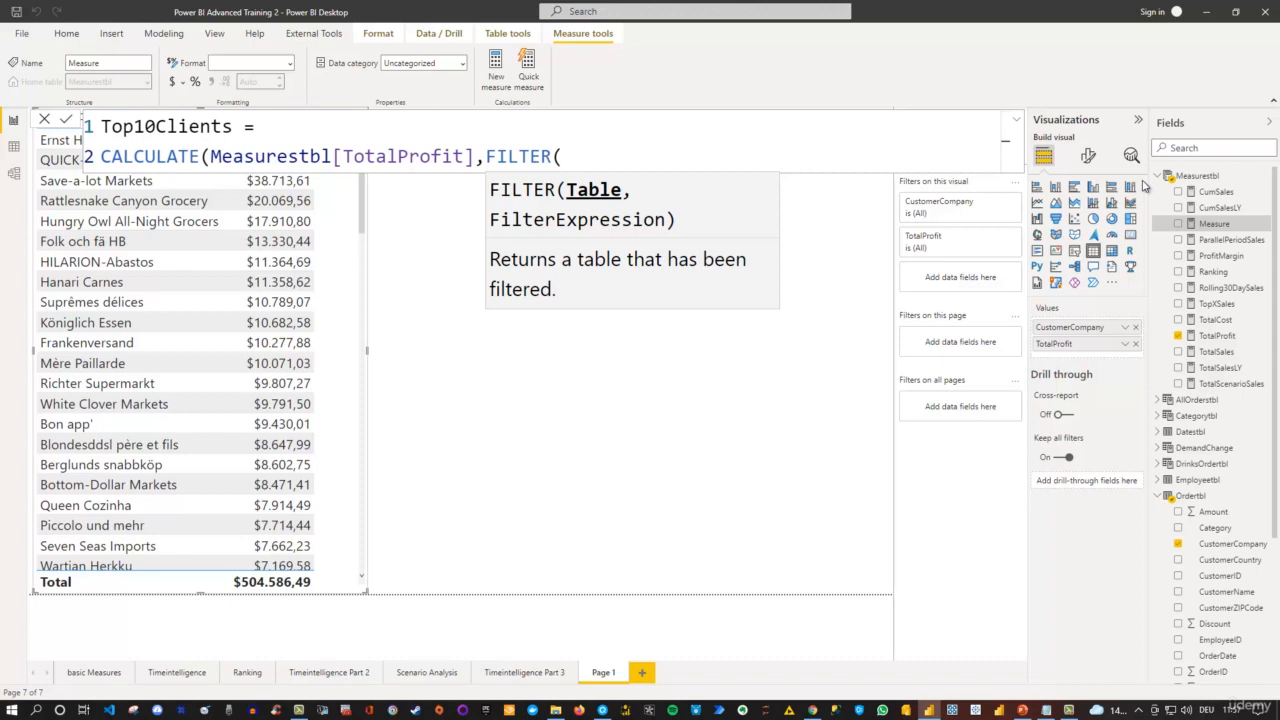
{"action": "type", "text": "Val"}
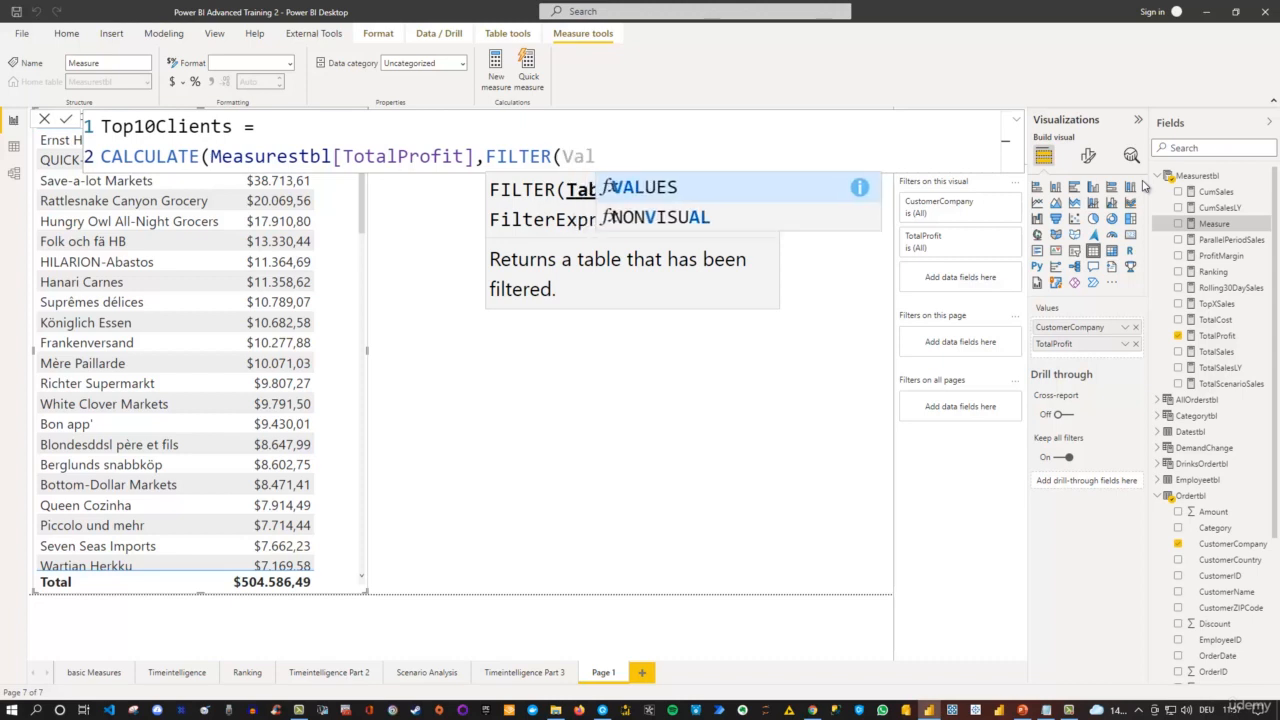
{"action": "key", "text": "Tab"}
{"action": "key", "text": "Escape"}
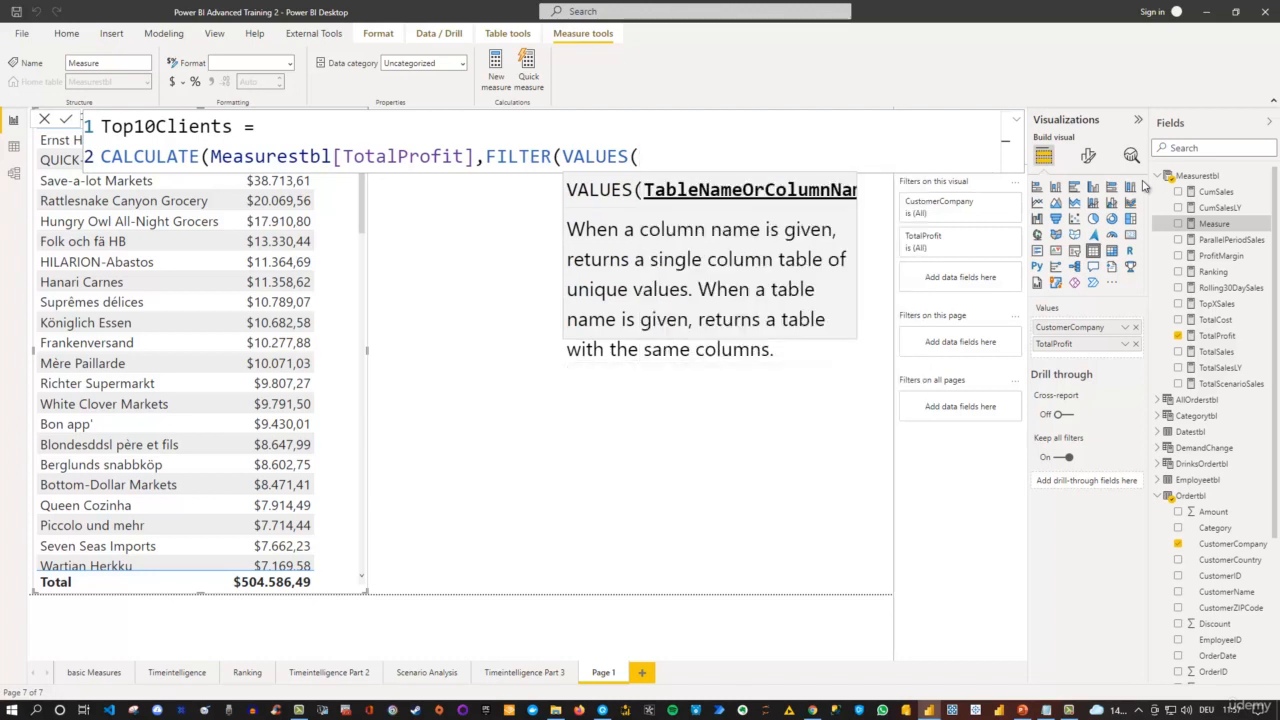
{"action": "type", "text": "ordertbl"}
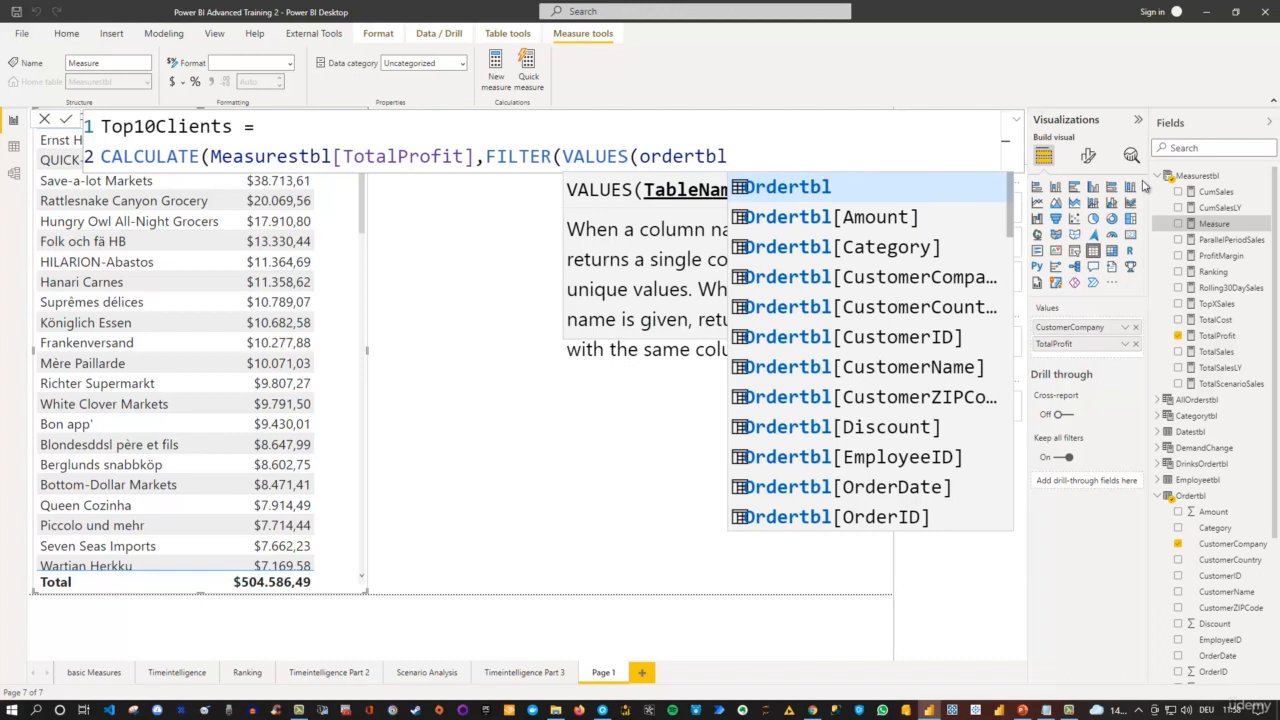
{"action": "key", "text": "Down"}
{"action": "key", "text": "Down"}
{"action": "key", "text": "Down"}
{"action": "key", "text": "Tab"}
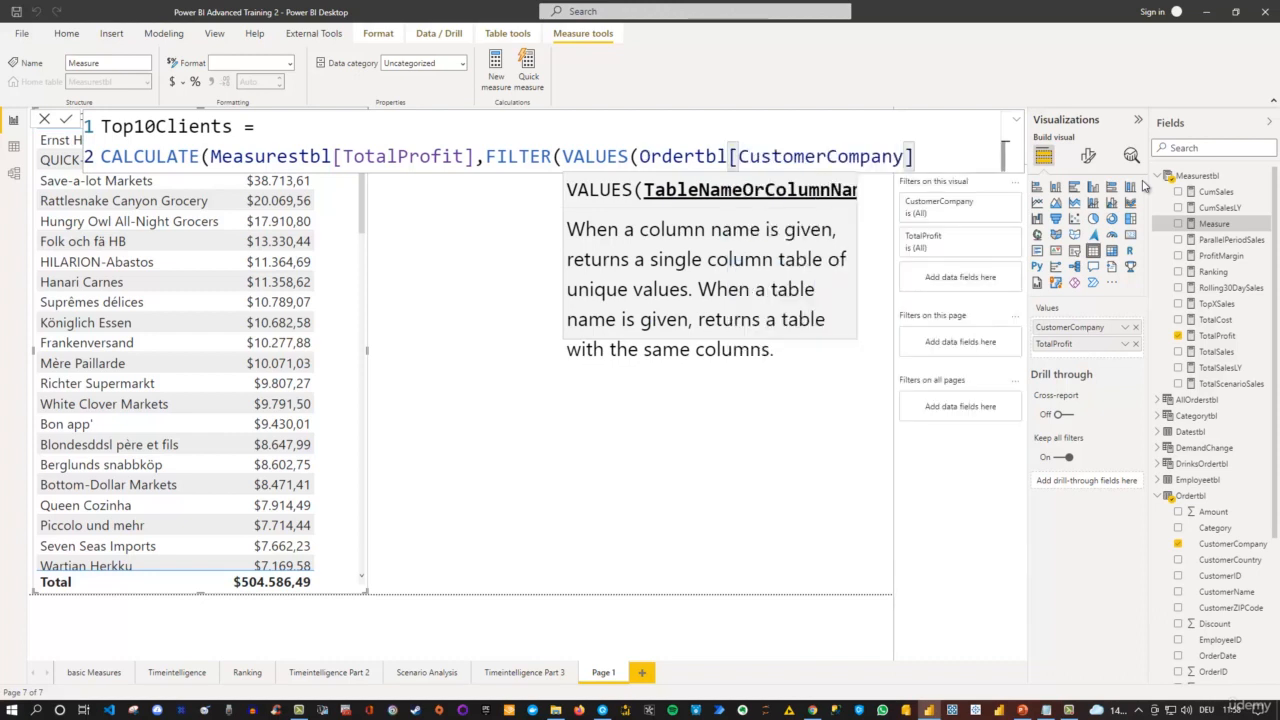
{"action": "type", "text": ")"}
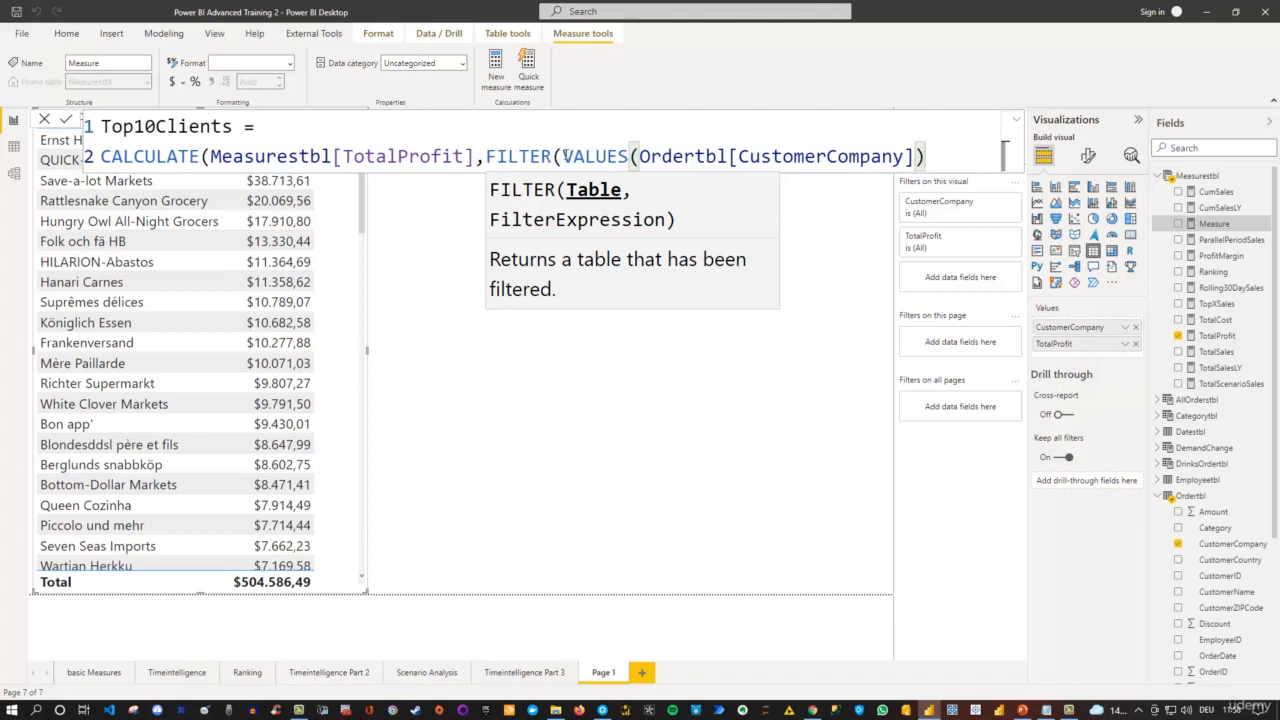
{"action": "left_click_drag", "start_coordinate": [563, 156], "coordinate": [914, 156]}
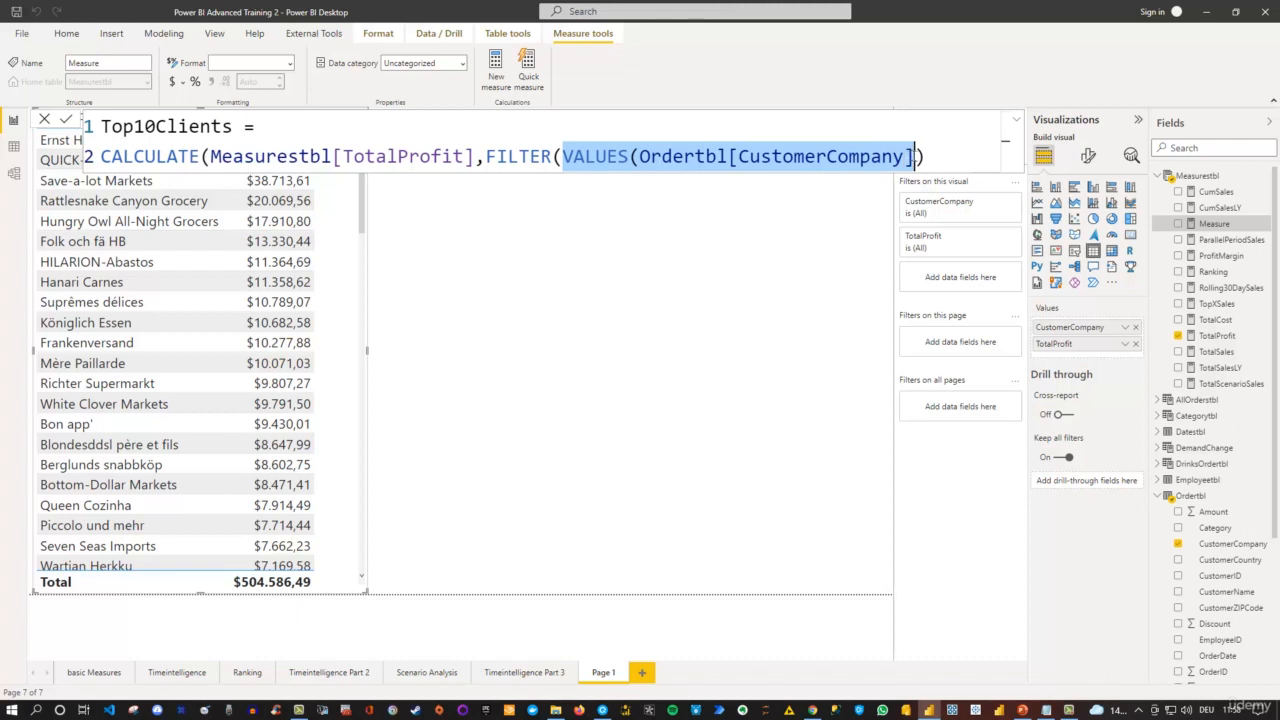
{"action": "left_click", "coordinate": [938, 156]}
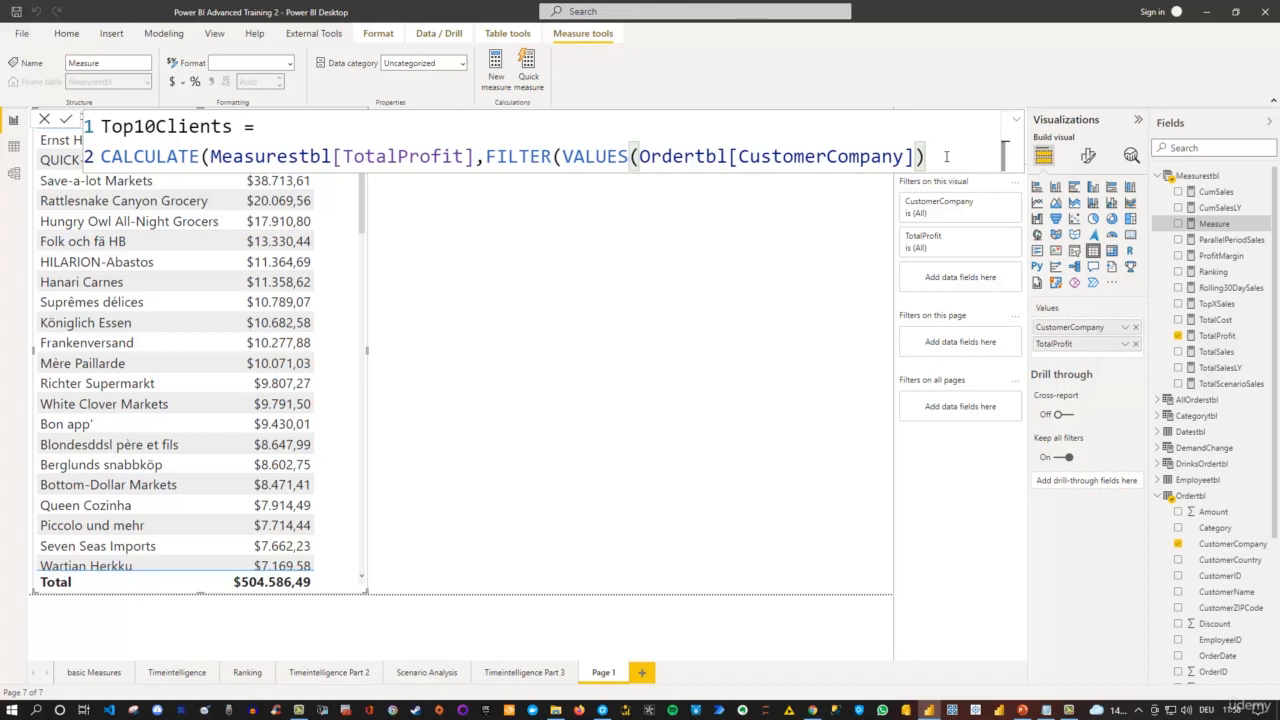
Step: Start the FILTER's expression argument with a RANKX function
{"action": "type", "text": ","}
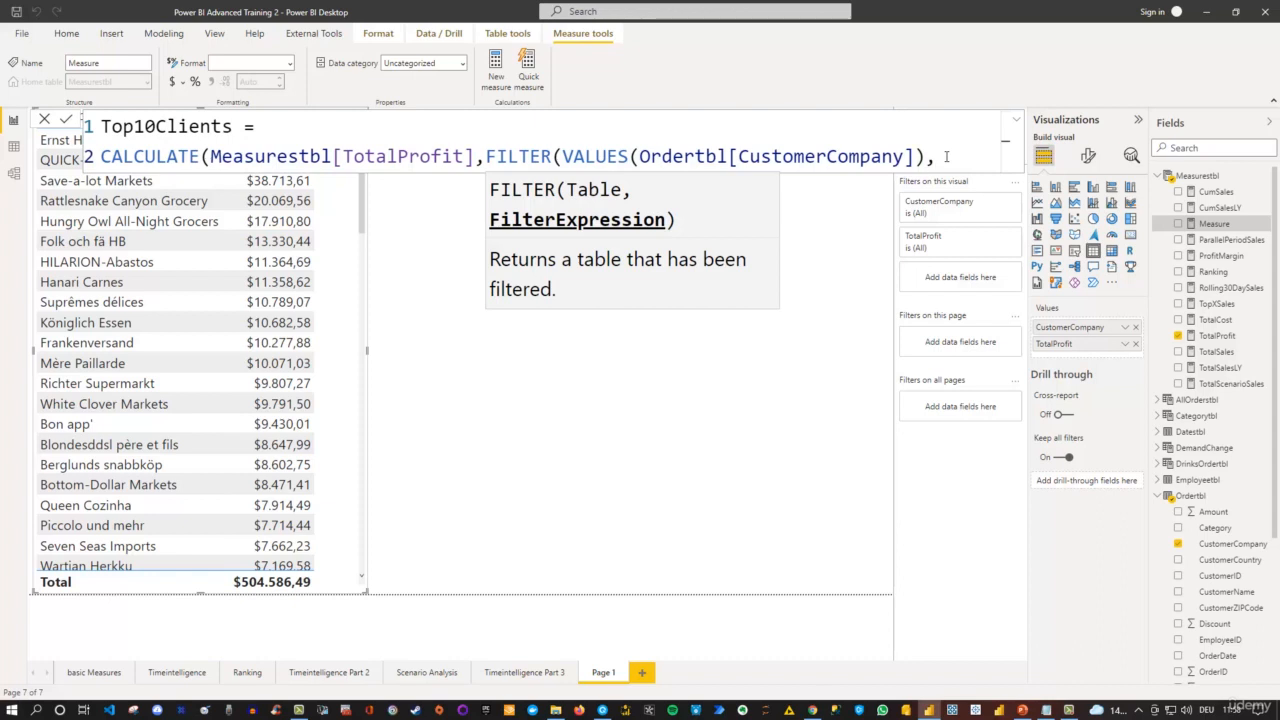
{"action": "type", "text": "Rankx"}
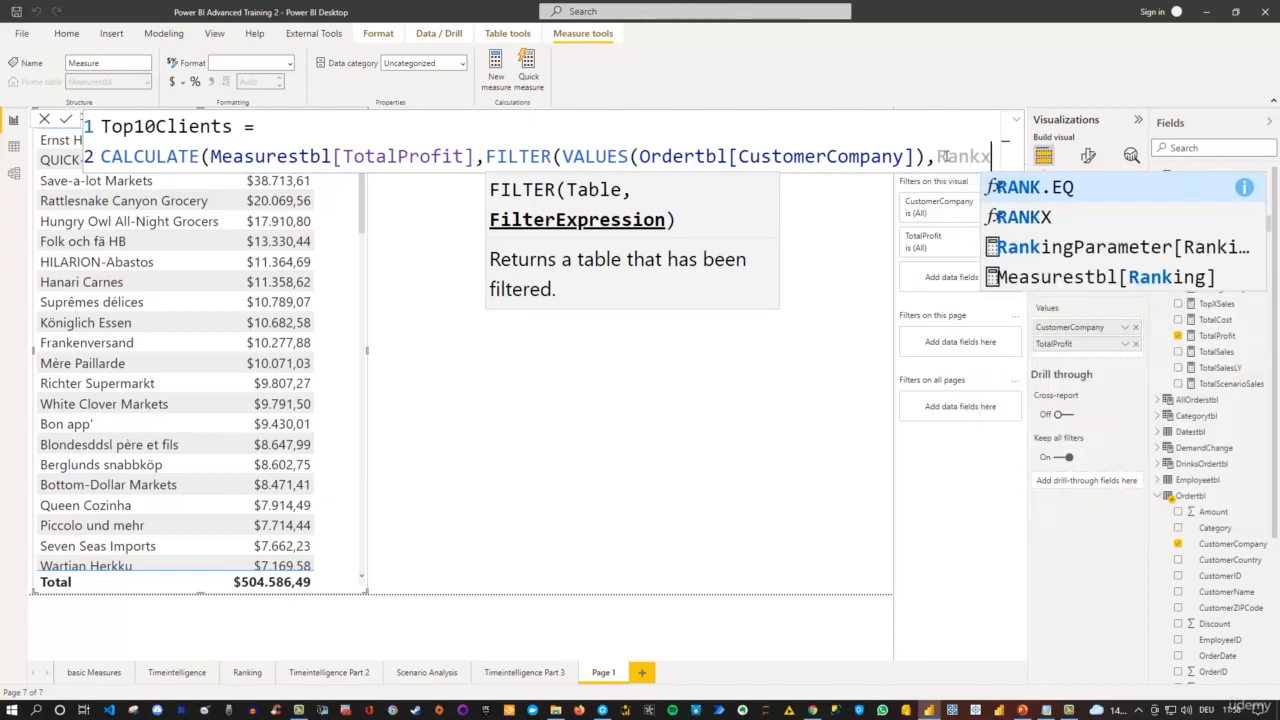
{"action": "key", "text": "Tab"}
{"action": "type", "text": "("}
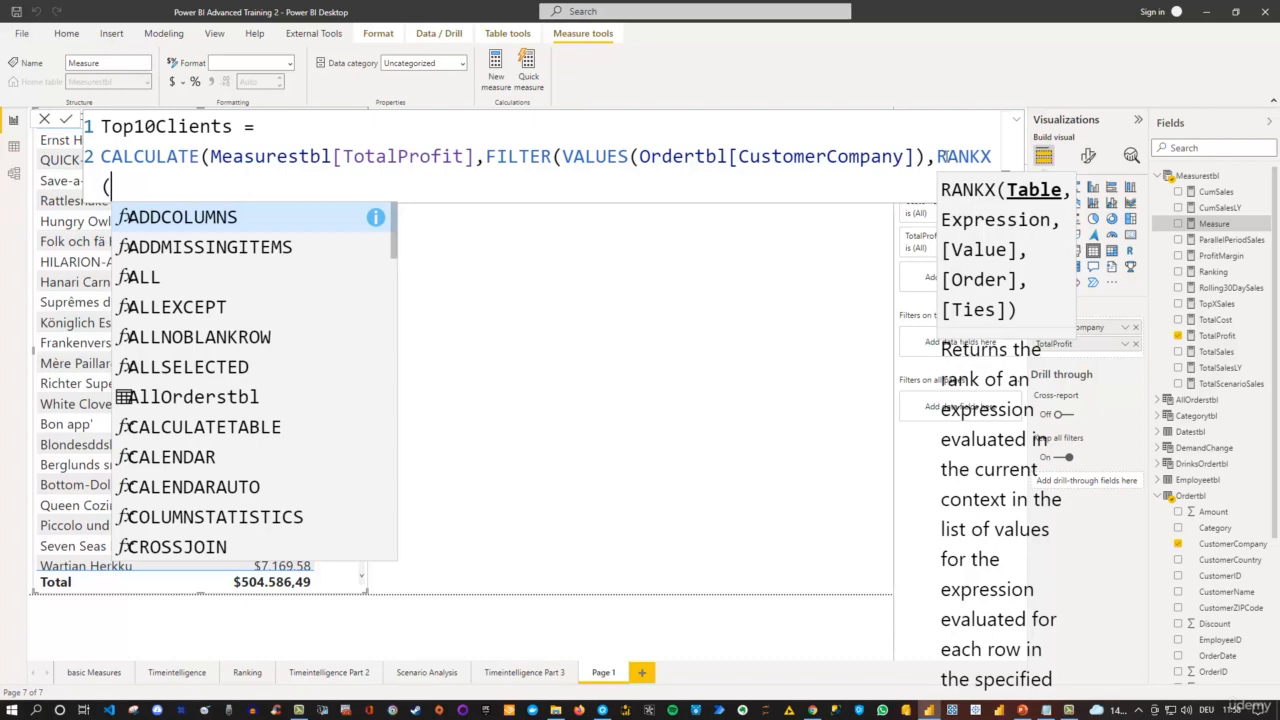
Step: Use ALL(Ordertbl[CustomerCompany]) as the table argument of RANKX
{"action": "type", "text": "All"}
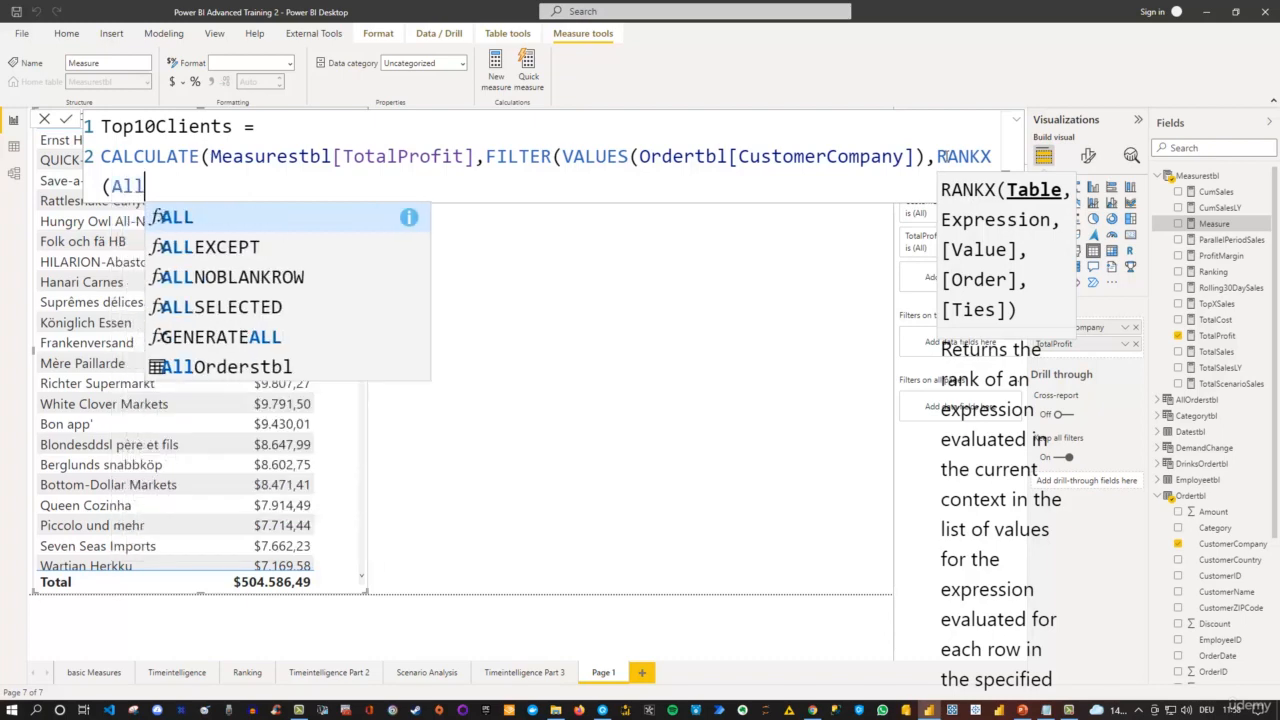
{"action": "key", "text": "Tab"}
{"action": "type", "text": "(cust"}
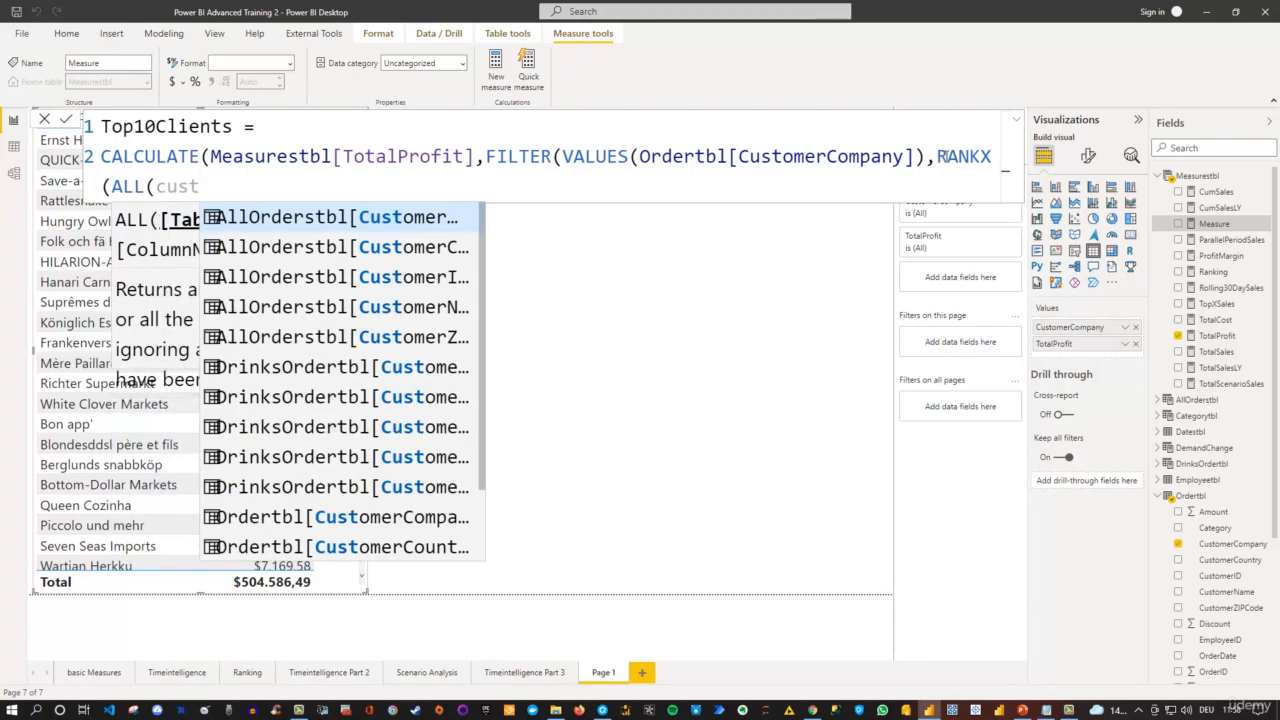
{"action": "key", "text": "BackSpace"}
{"action": "key", "text": "BackSpace"}
{"action": "key", "text": "BackSpace"}
{"action": "key", "text": "BackSpace"}
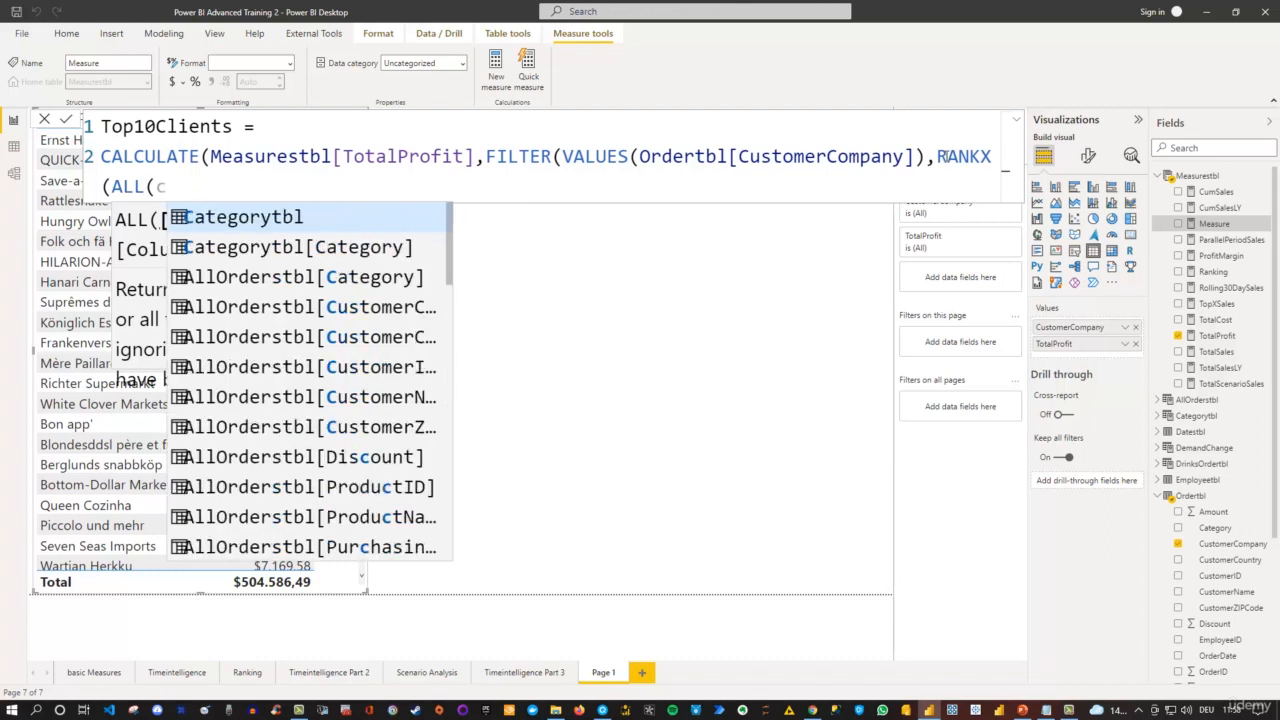
{"action": "type", "text": "r"}
{"action": "key", "text": "BackSpace"}
{"action": "type", "text": "ordert"}
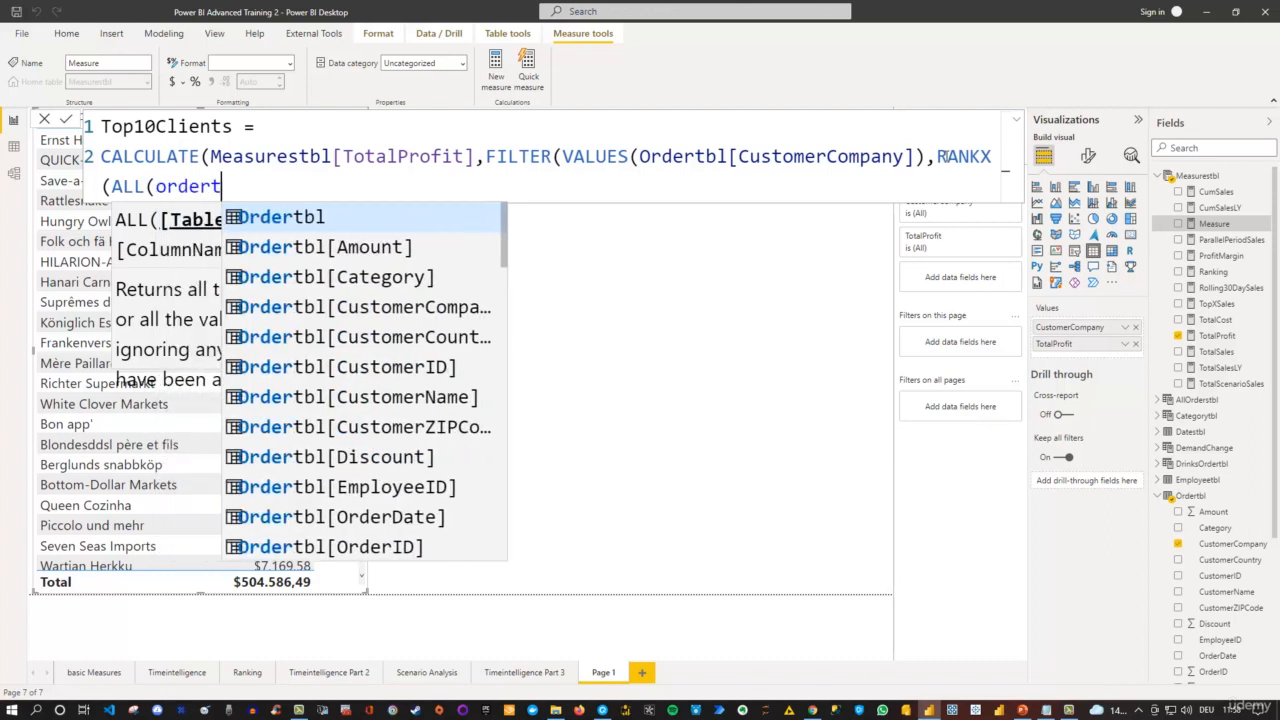
{"action": "type", "text": "bl"}
{"action": "key", "text": "Down"}
{"action": "key", "text": "Down"}
{"action": "key", "text": "Down"}
{"action": "key", "text": "Down"}
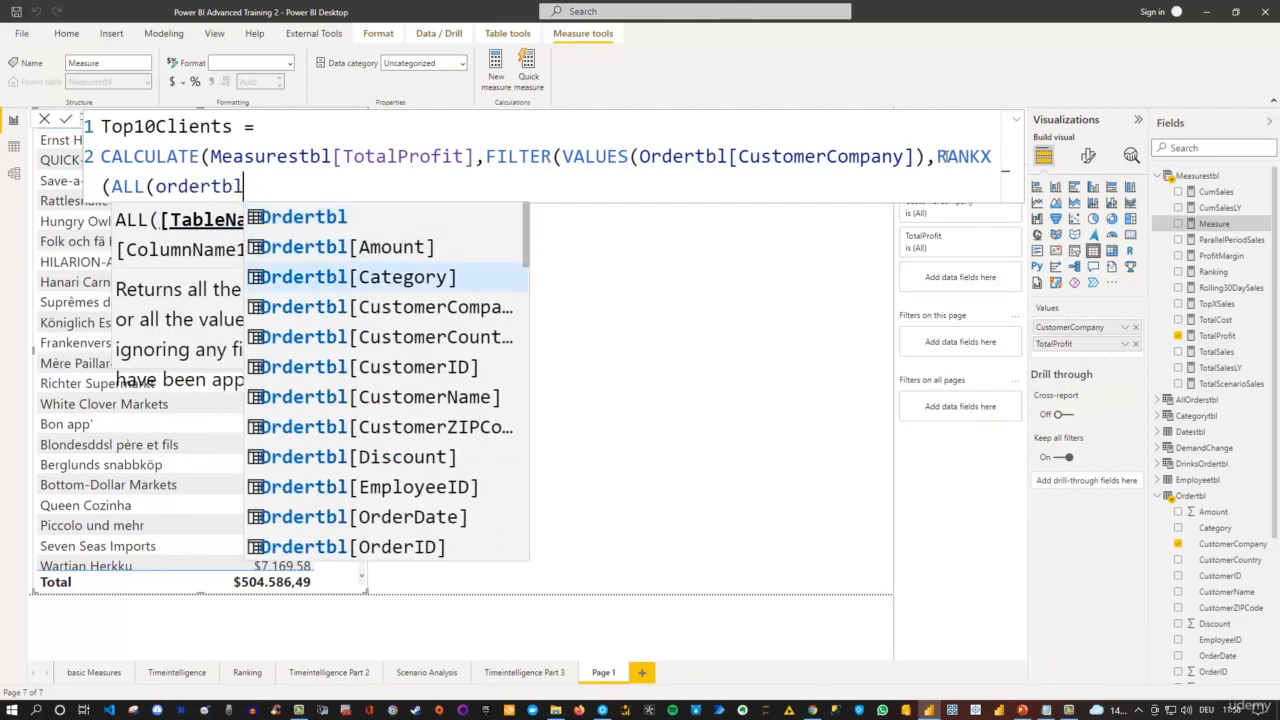
{"action": "key", "text": "Up"}
{"action": "key", "text": "Tab"}
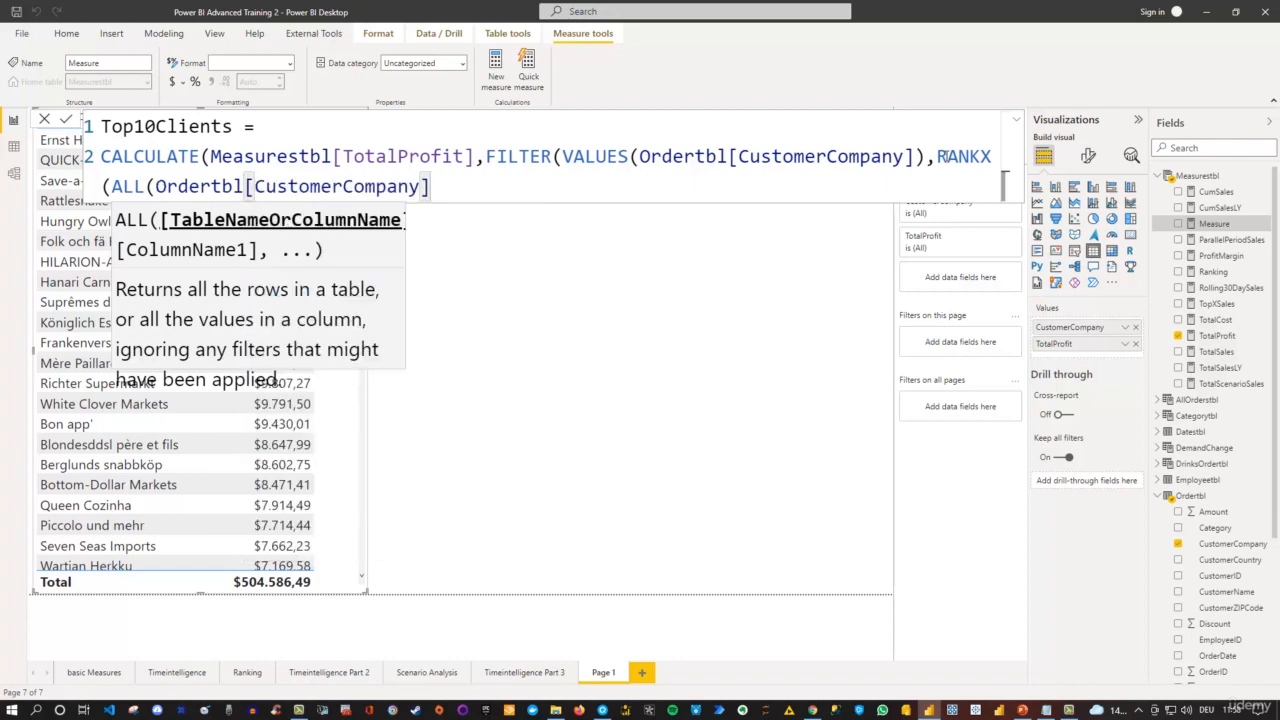
{"action": "type", "text": ")"}
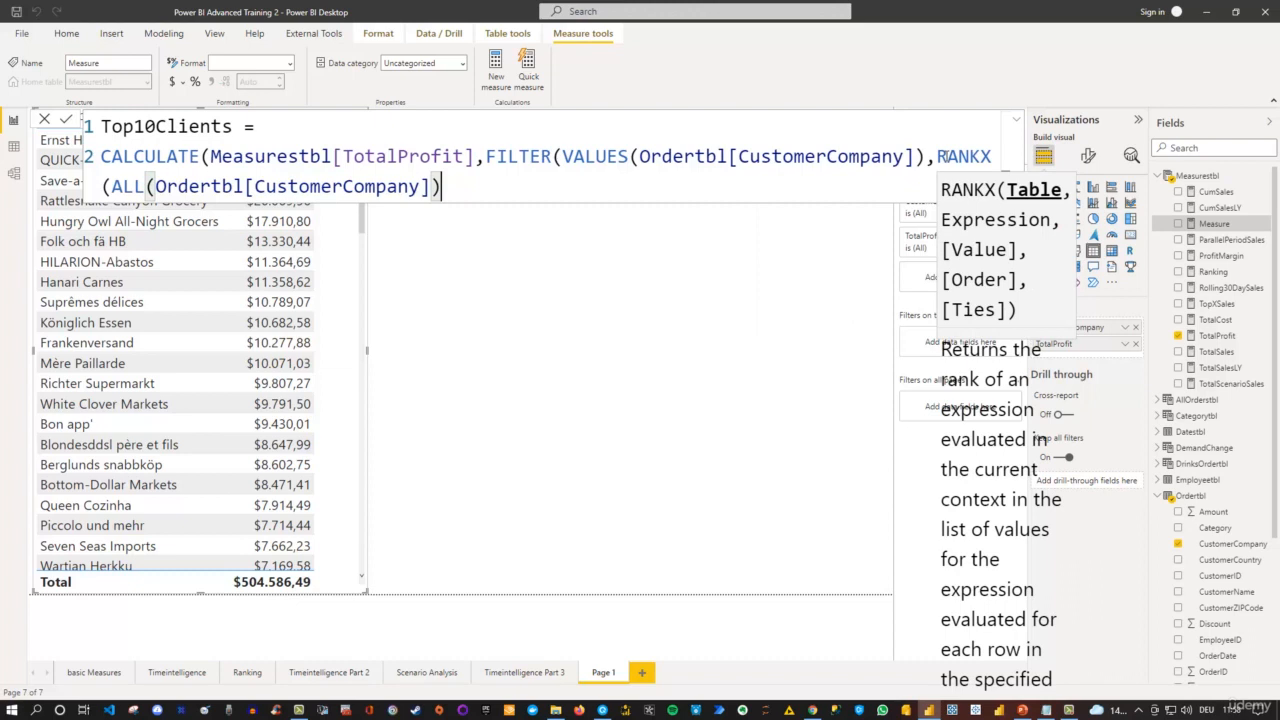
Step: Add Measurestbl[TotalProfit] as the expression that RANKX evaluates
{"action": "type", "text": ","}
{"action": "key", "text": "BackSpace"}
{"action": "type", "text": ","}
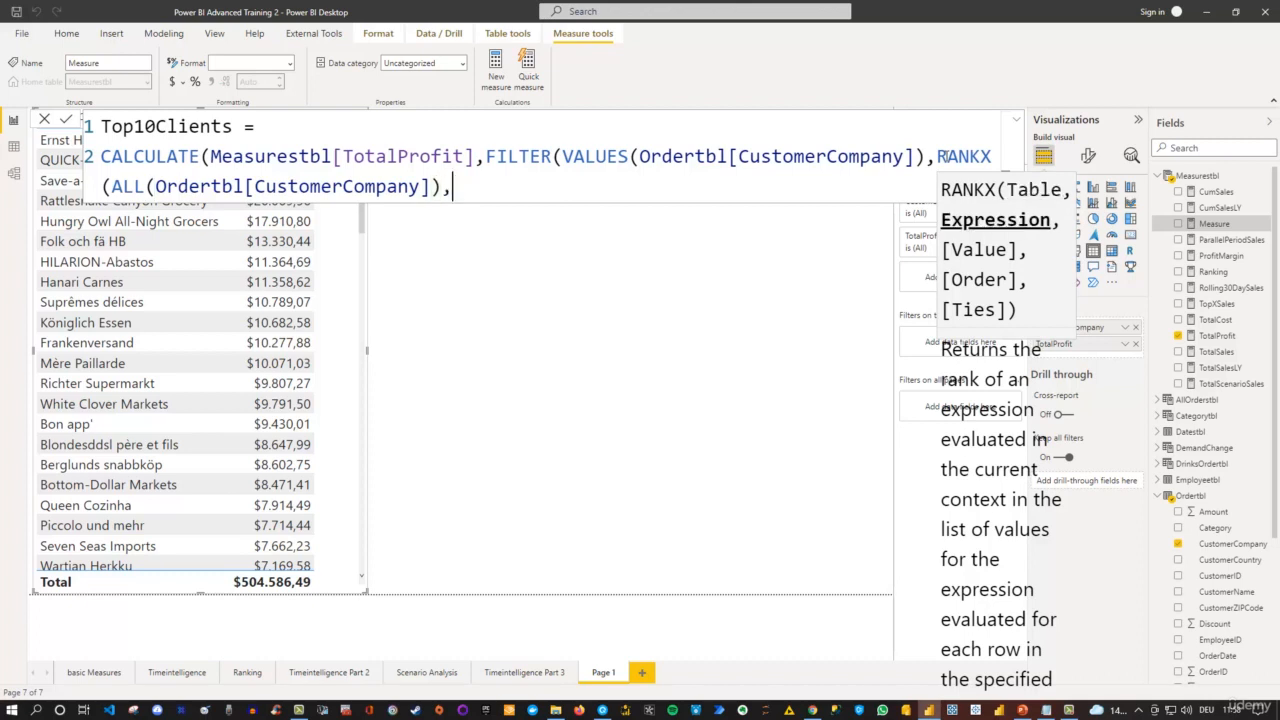
{"action": "type", "text": "TOta"}
{"action": "type", "text": "lpro"}
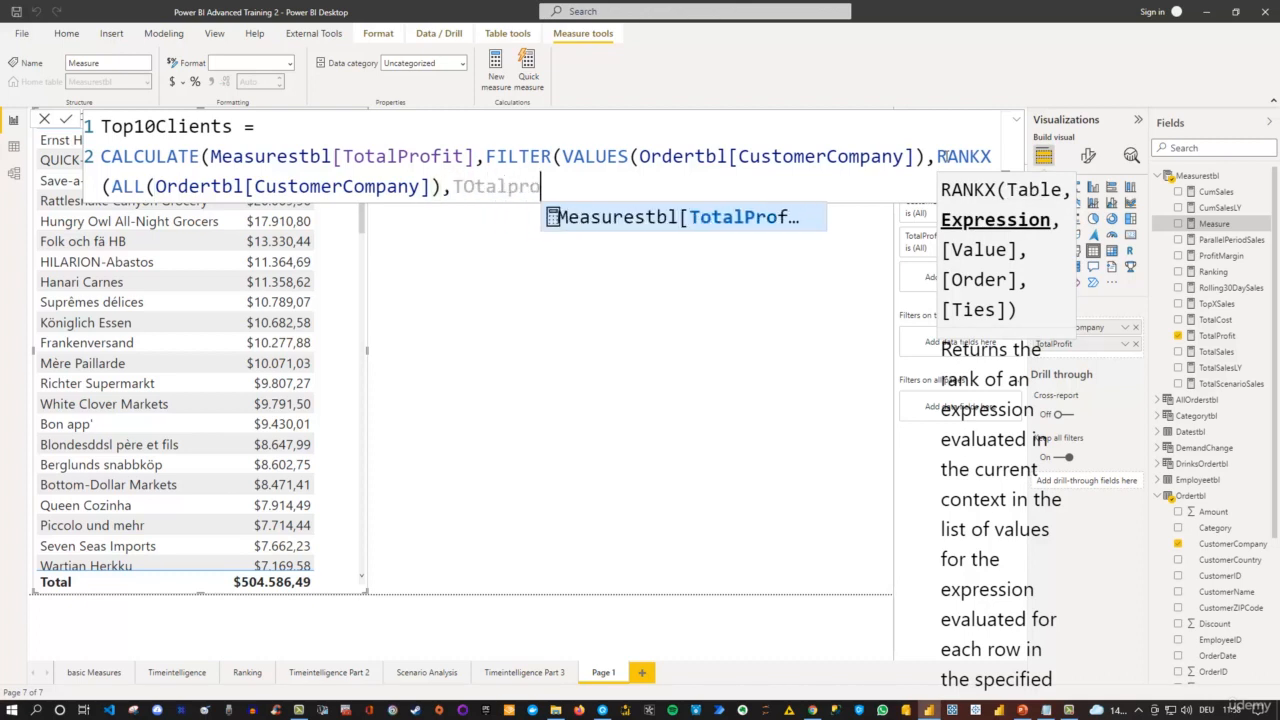
{"action": "key", "text": "Tab"}
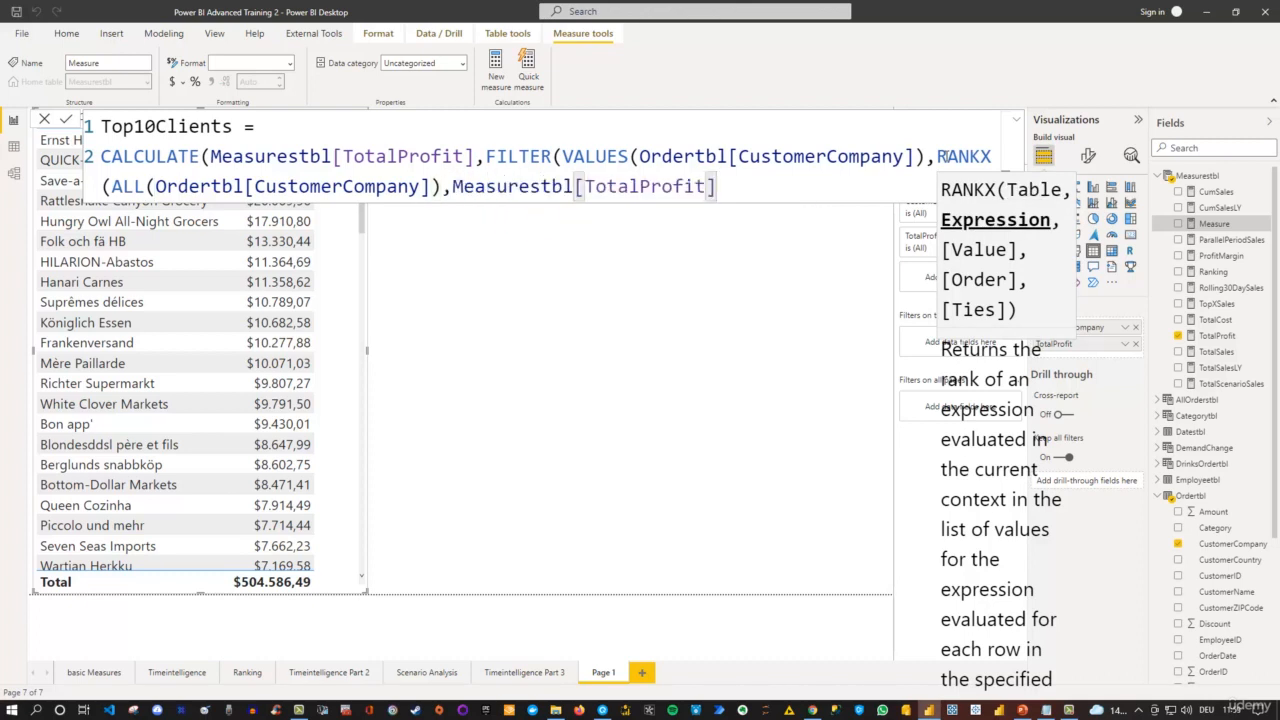
Step: Leave RANKX's value argument empty, set its order to DESC and its ties to Dense, and close the function
{"action": "type", "text": ",,"}
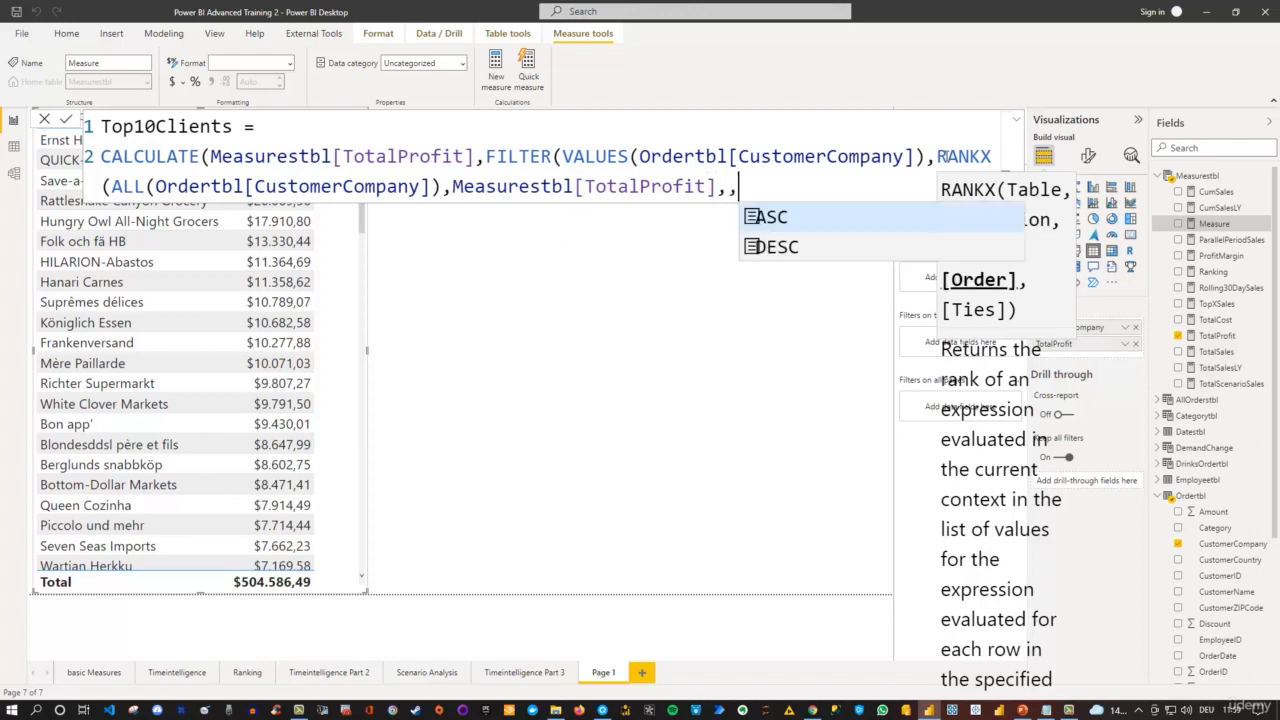
{"action": "type", "text": "Desc"}
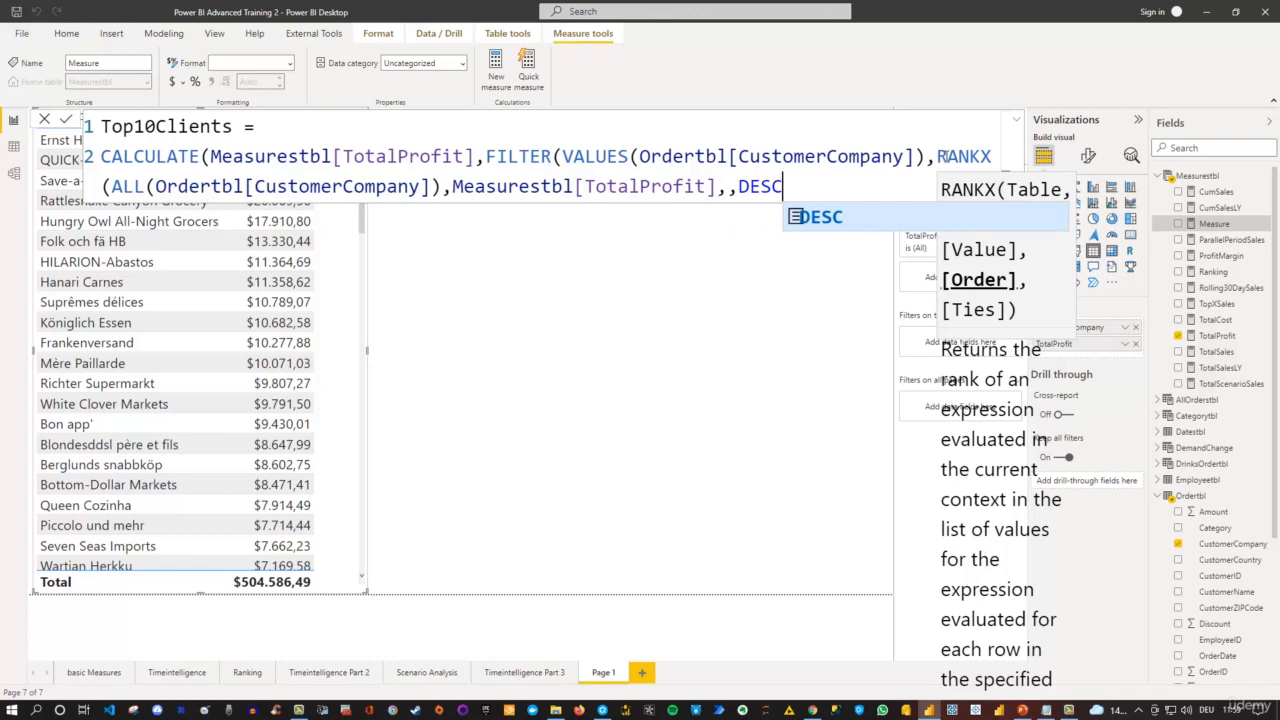
{"action": "type", "text": ","}
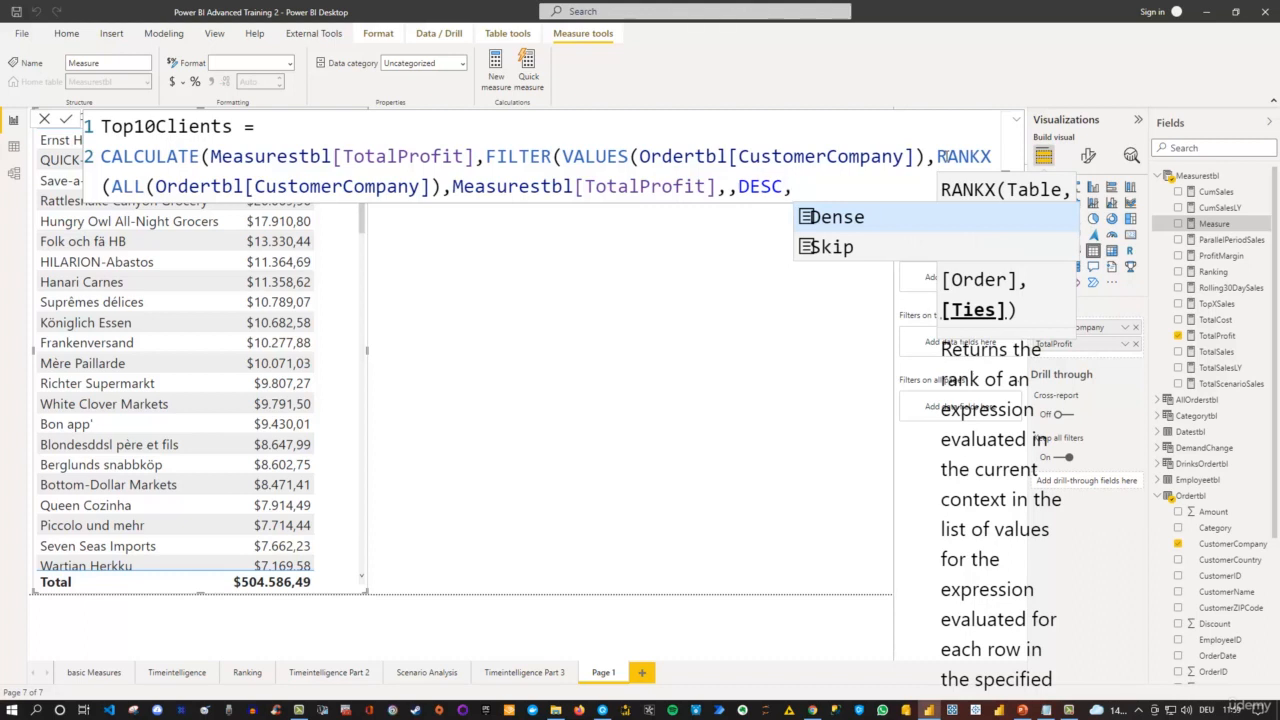
{"action": "type", "text": "Den"}
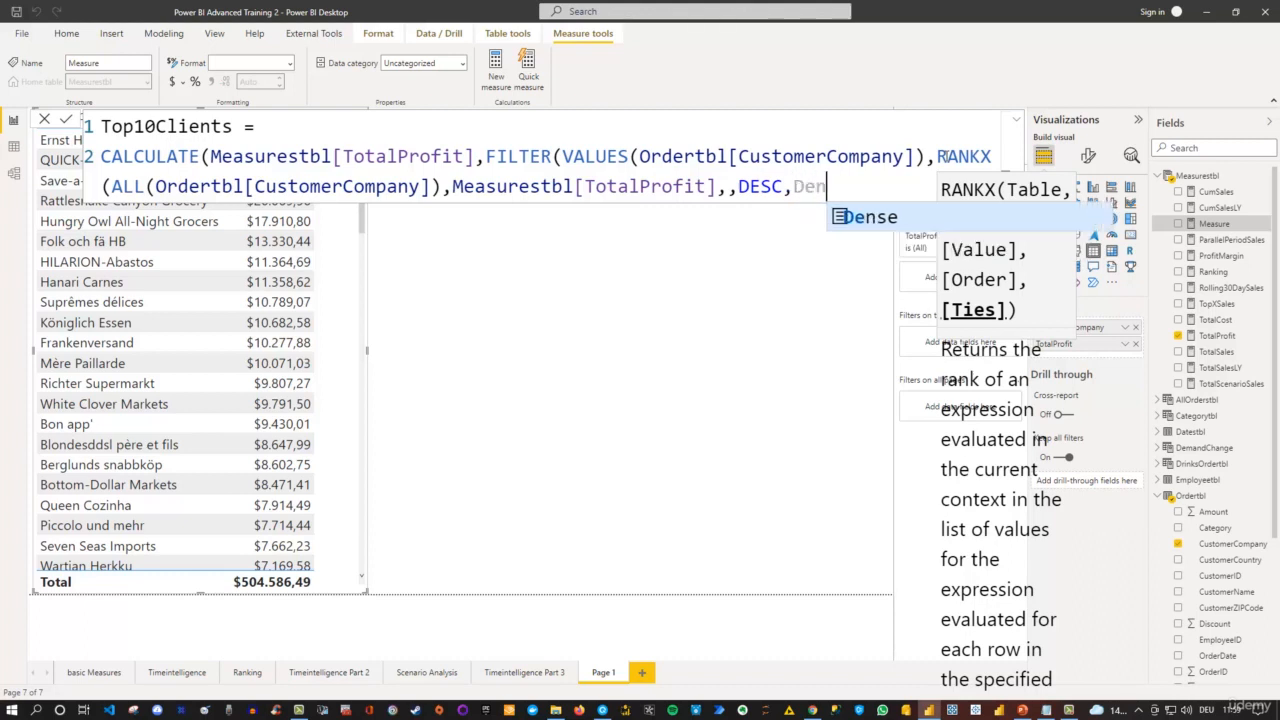
{"action": "type", "text": "se"}
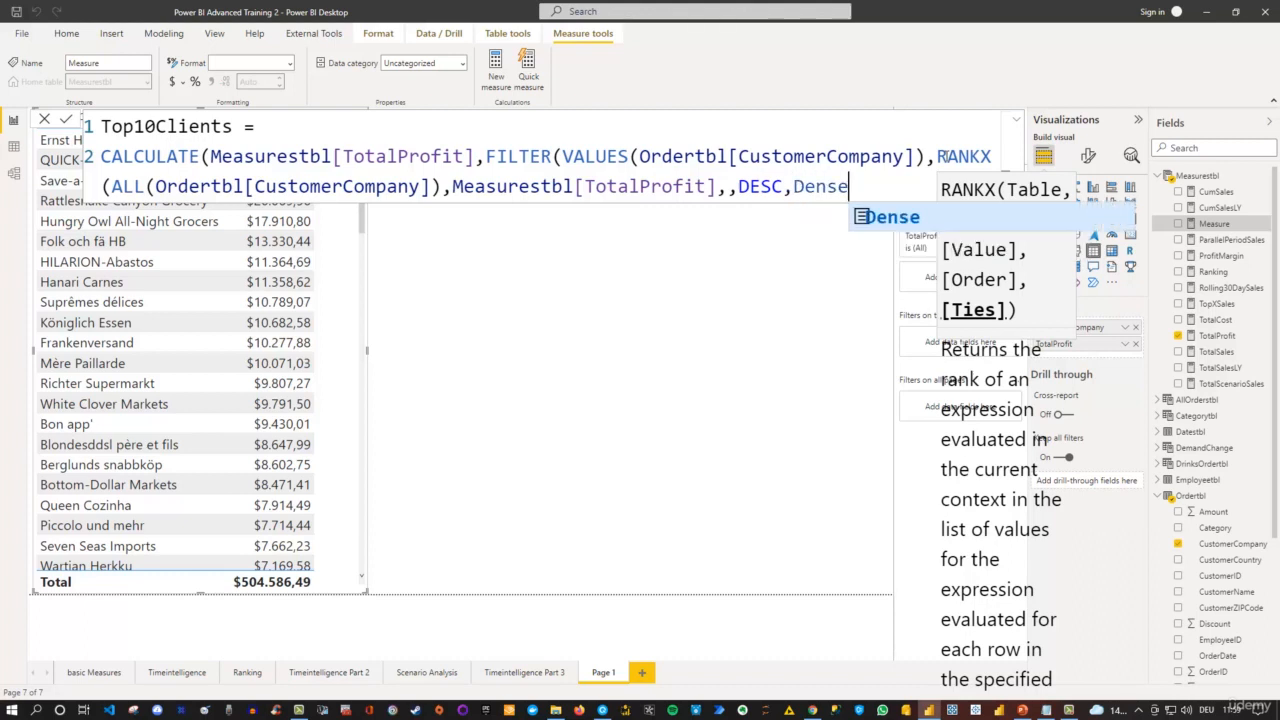
{"action": "type", "text": ")"}
{"action": "key", "text": "Return"}
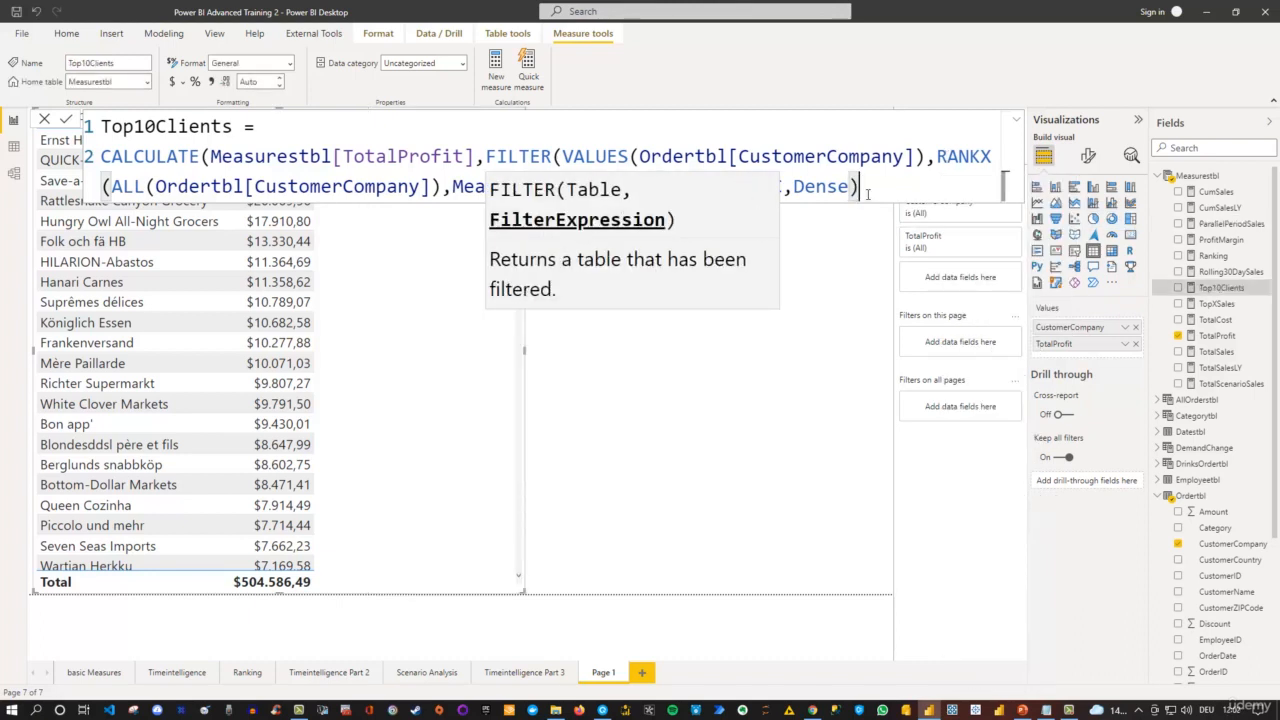
Step: Limit the rank to <=10, close the FILTER and CALCULATE functions, and commit the Top10Clients measure
{"action": "type", "text": "<"}
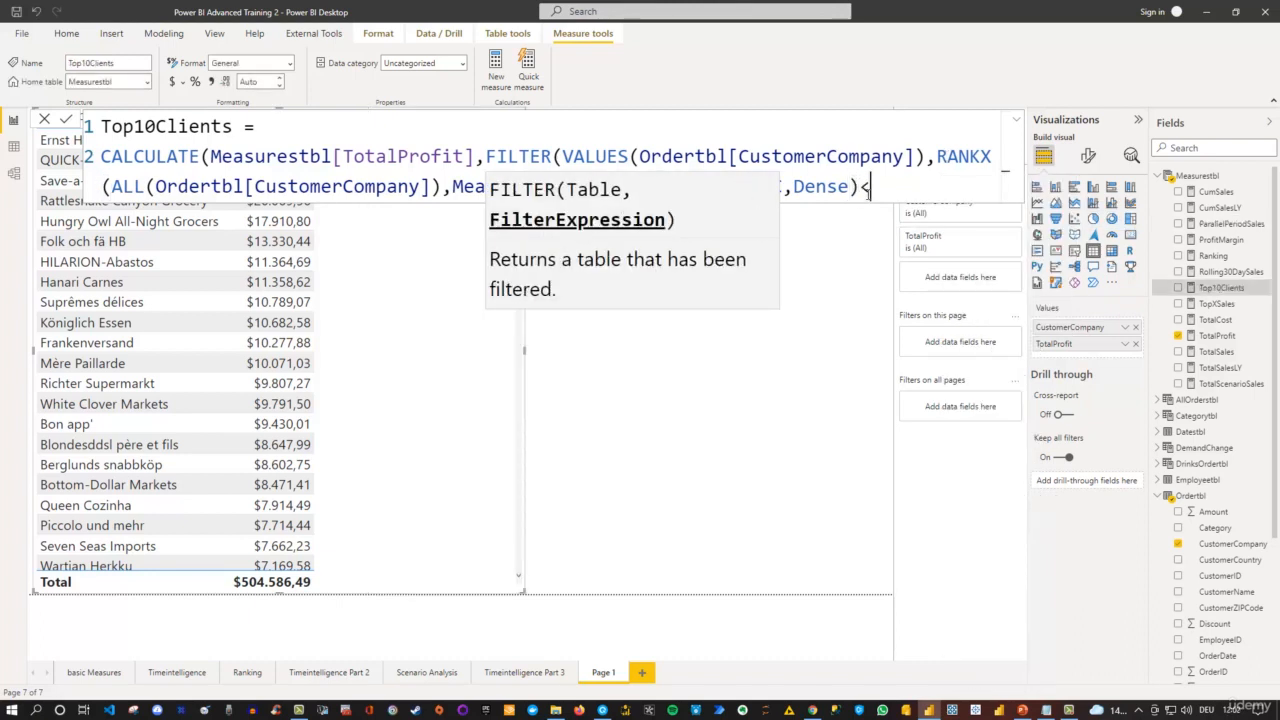
{"action": "type", "text": "=10"}
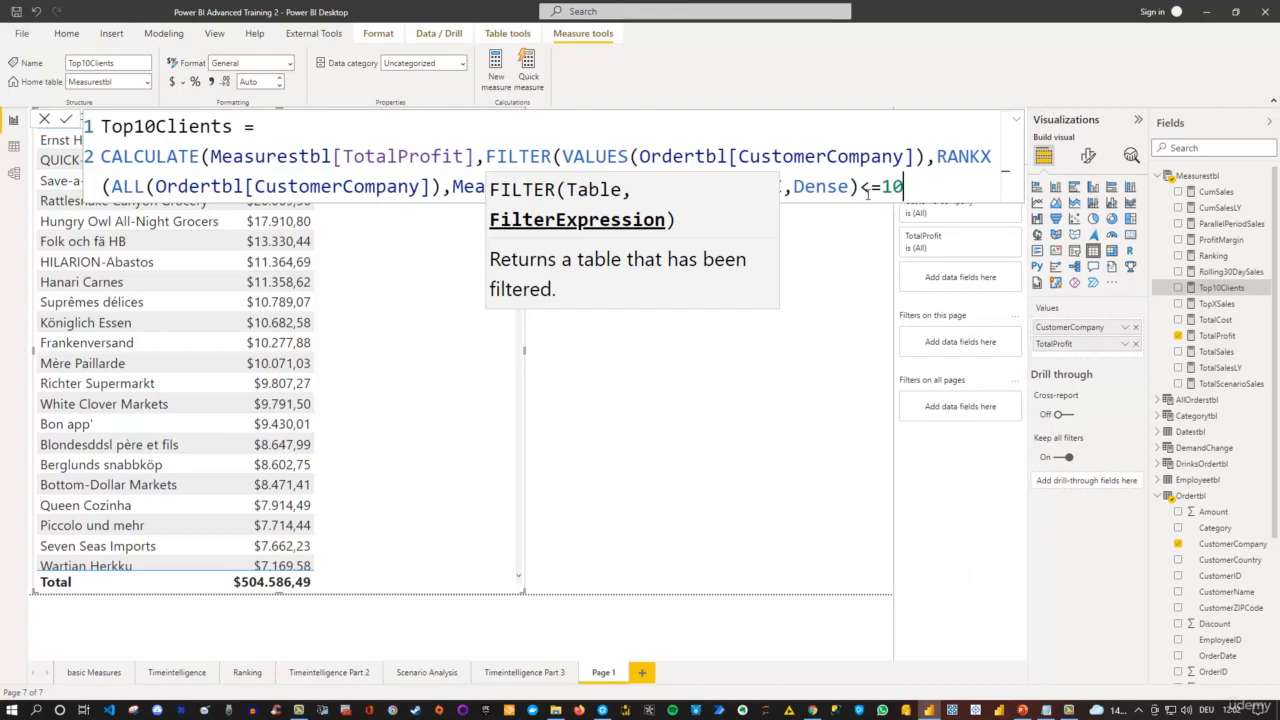
{"action": "key", "text": "Escape"}
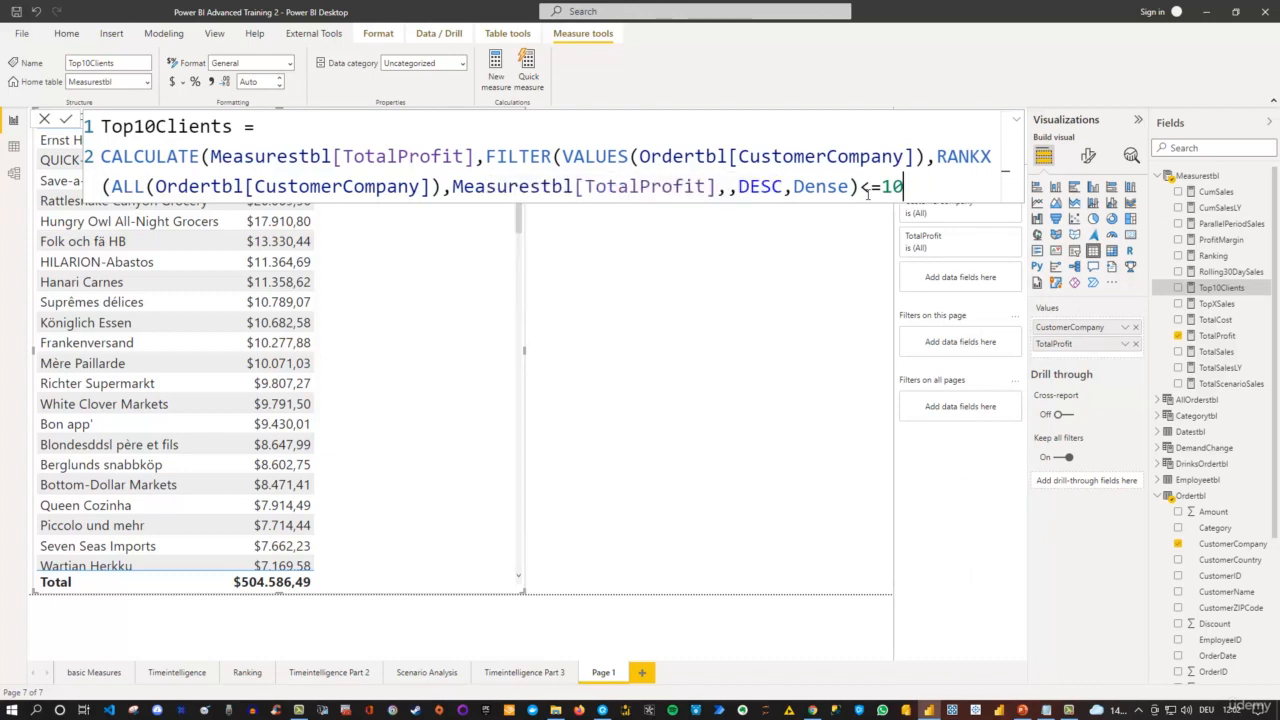
{"action": "type", "text": ")"}
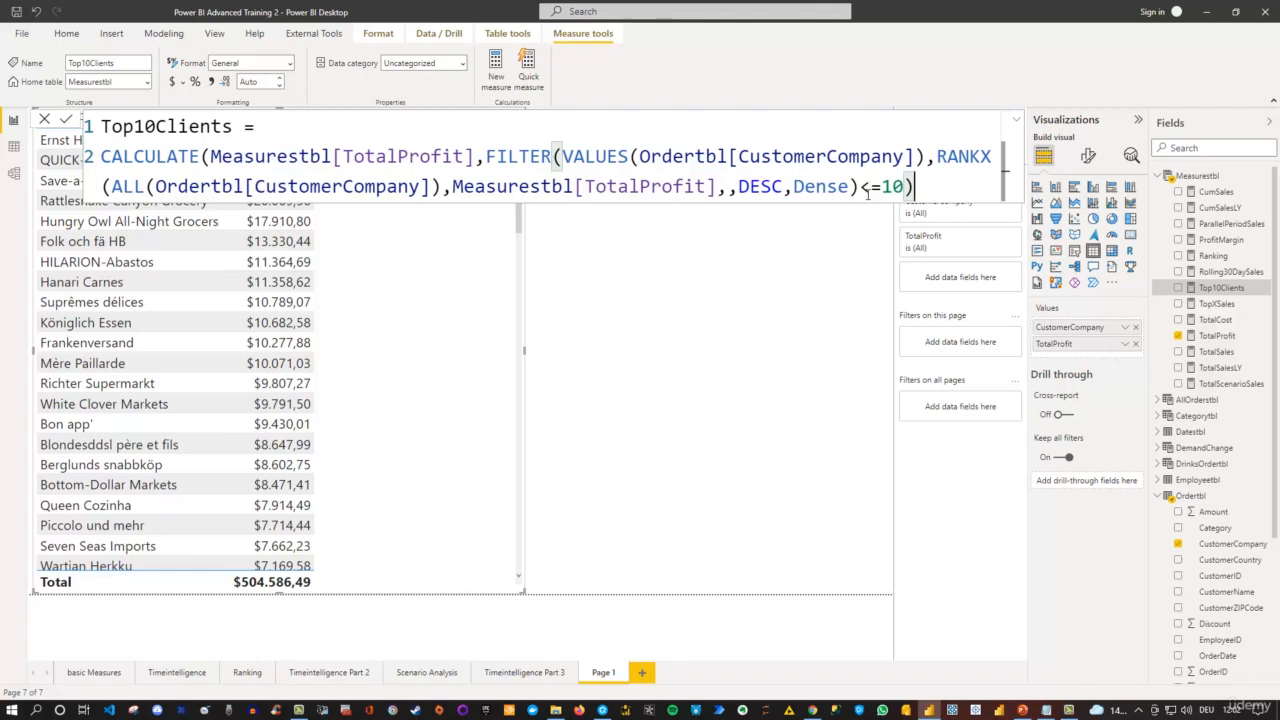
{"action": "type", "text": ")"}
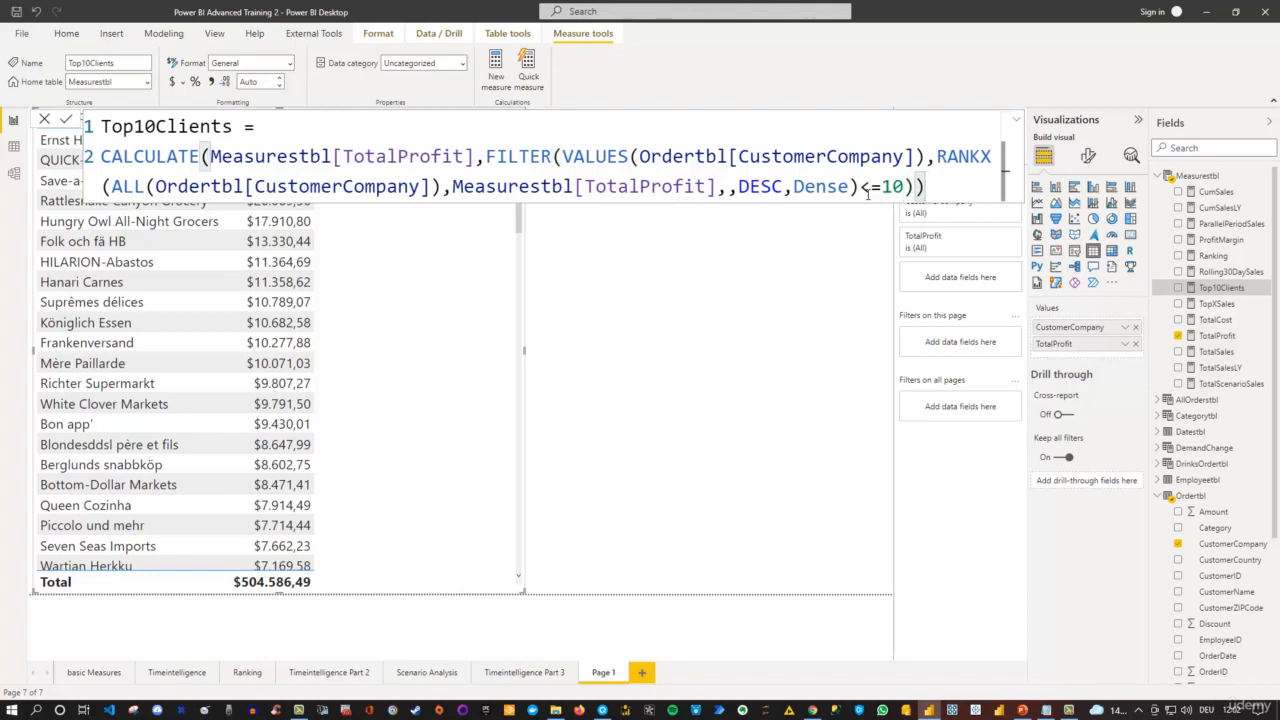
{"action": "key", "text": "Return"}
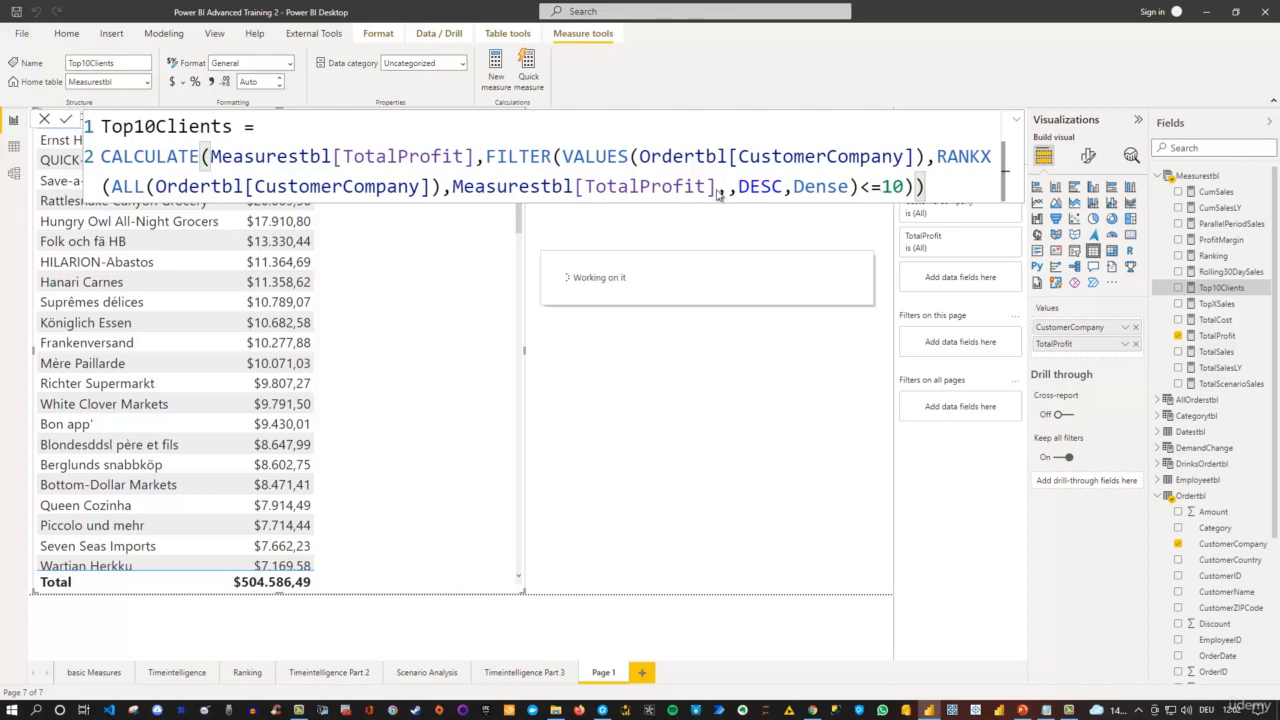
Step: Add the Top10Clients measure to the customer company table as a new column
{"action": "left_click", "coordinate": [609, 323]}
{"action": "left_click", "coordinate": [440, 295]}
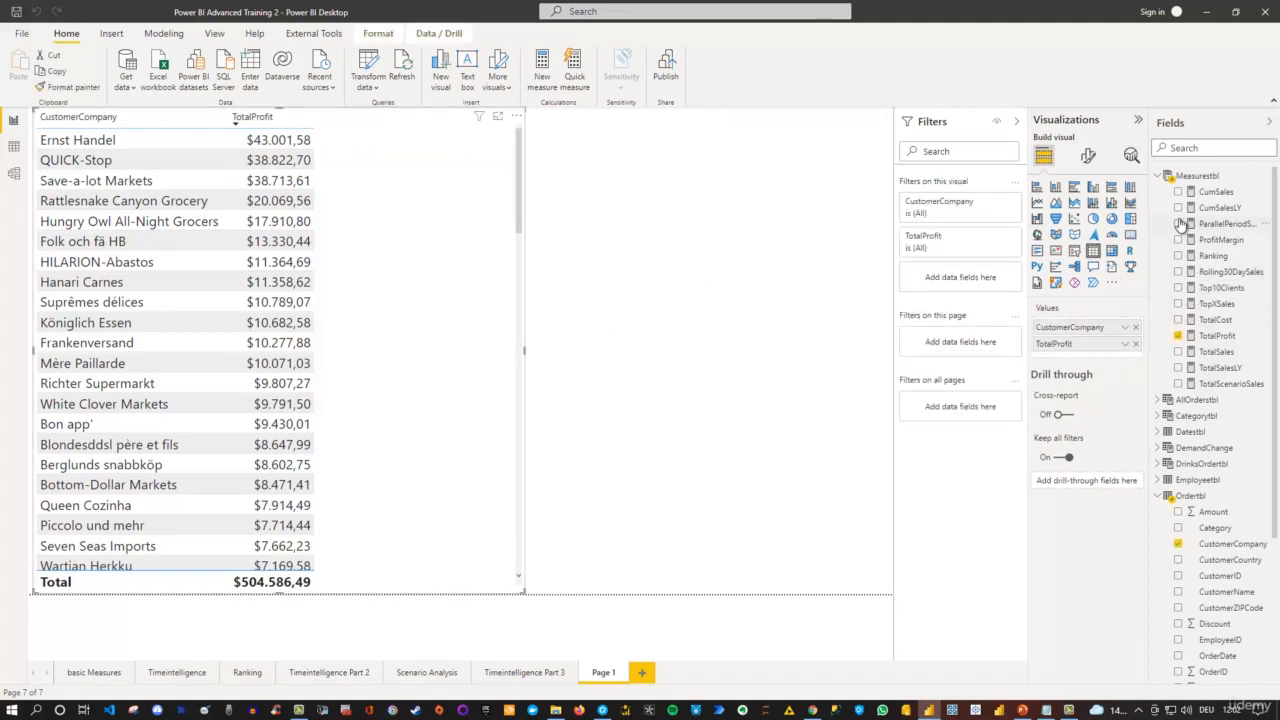
{"action": "left_click", "coordinate": [1178, 288]}
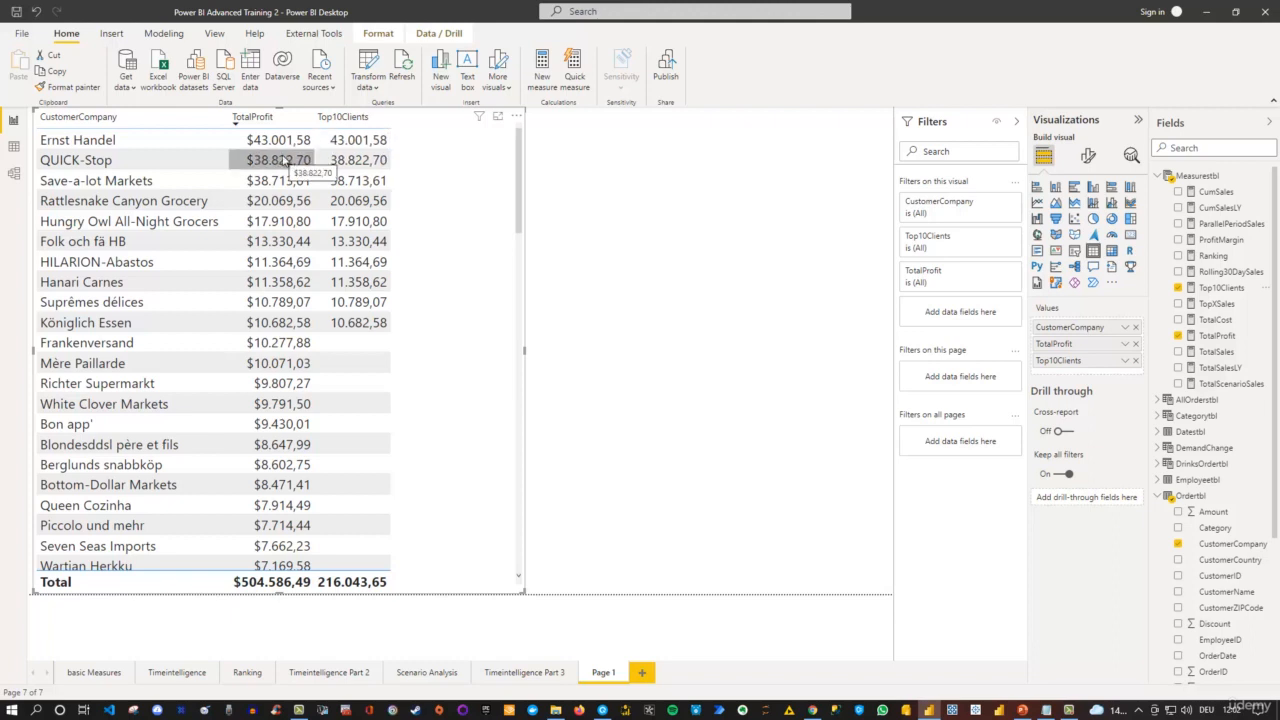
Step: Format the Top10Clients measure as dollar currency with 2 decimal places
{"action": "left_click", "coordinate": [1222, 290]}
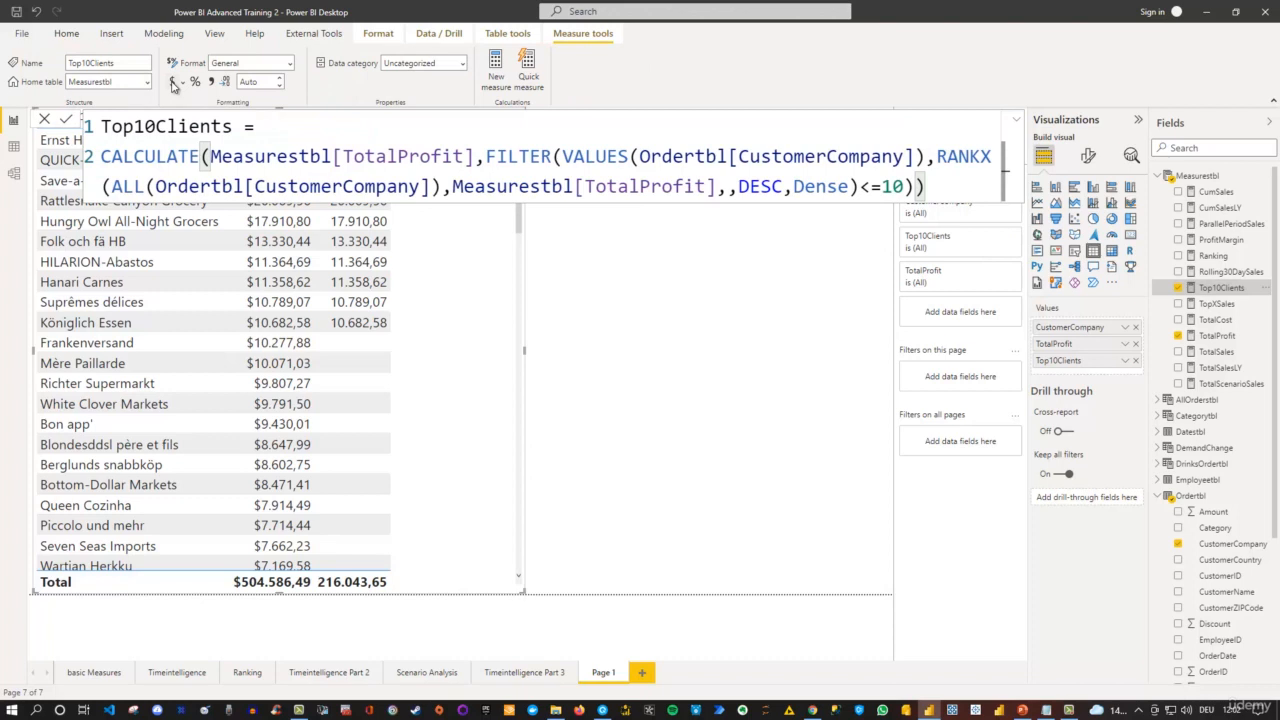
{"action": "left_click", "coordinate": [172, 84]}
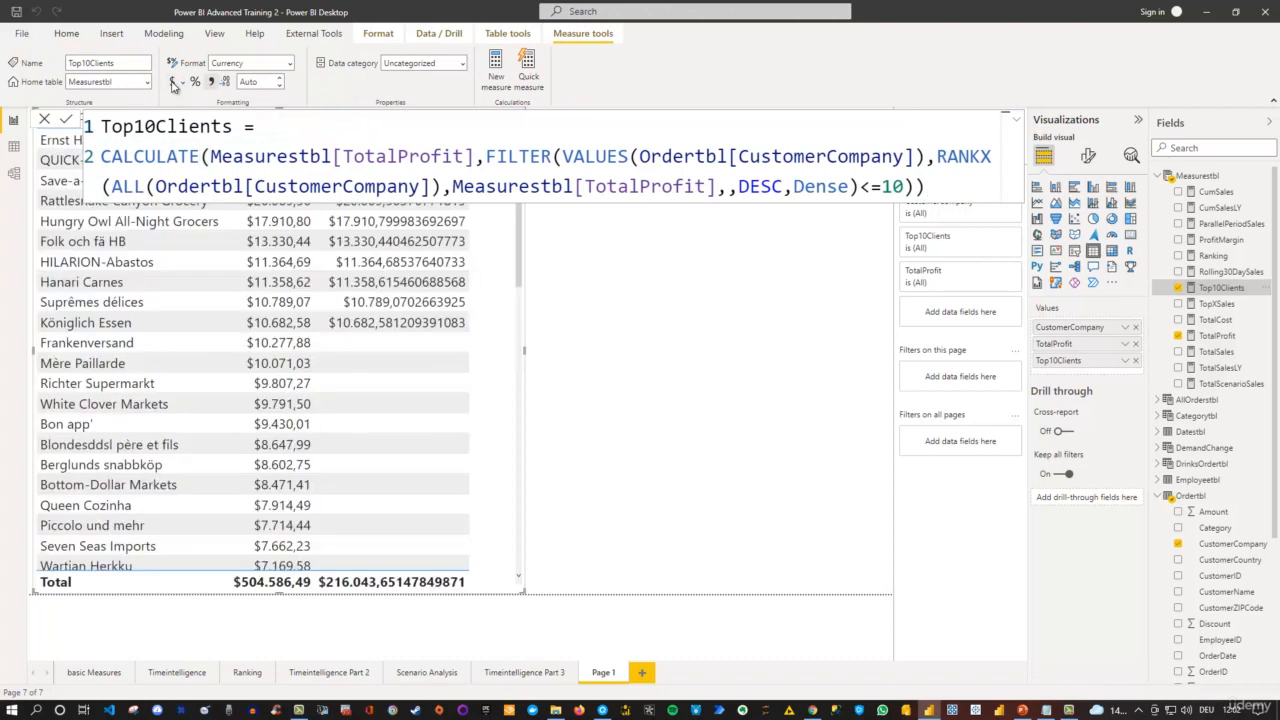
{"action": "left_click", "coordinate": [258, 82]}
{"action": "type", "text": "2"}
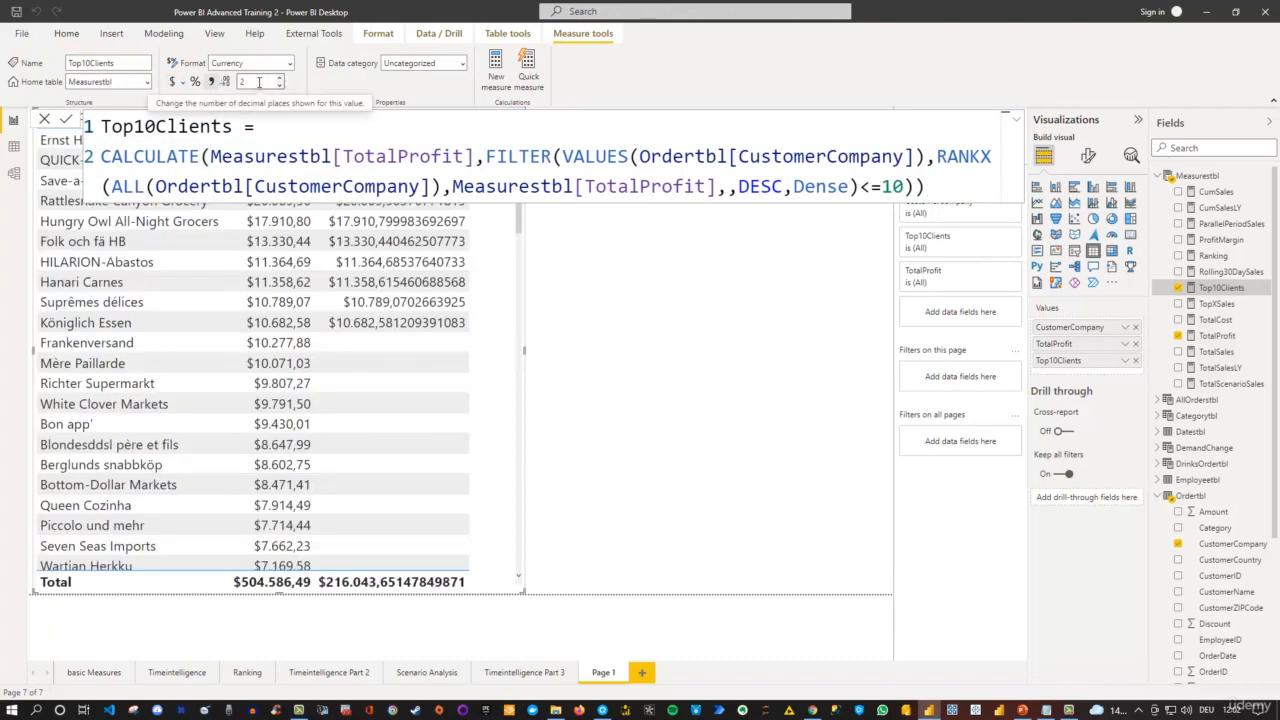
{"action": "key", "text": "Return"}
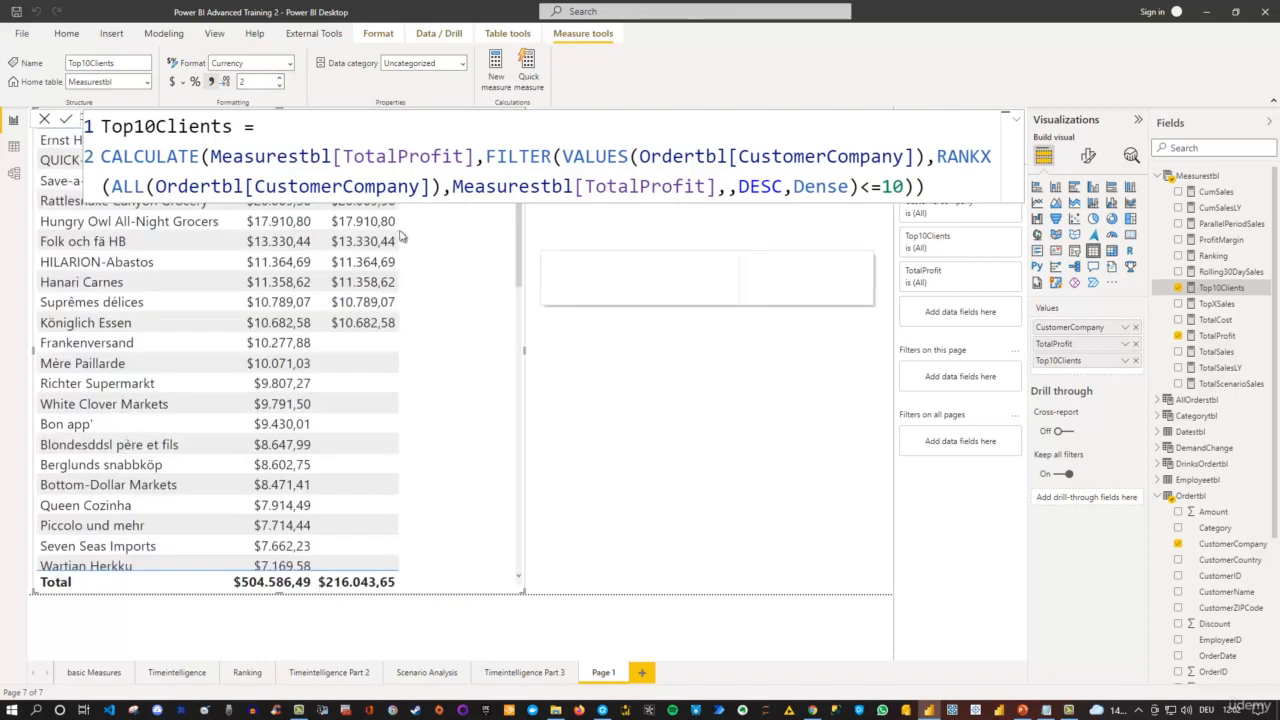
{"action": "left_click", "coordinate": [562, 388]}
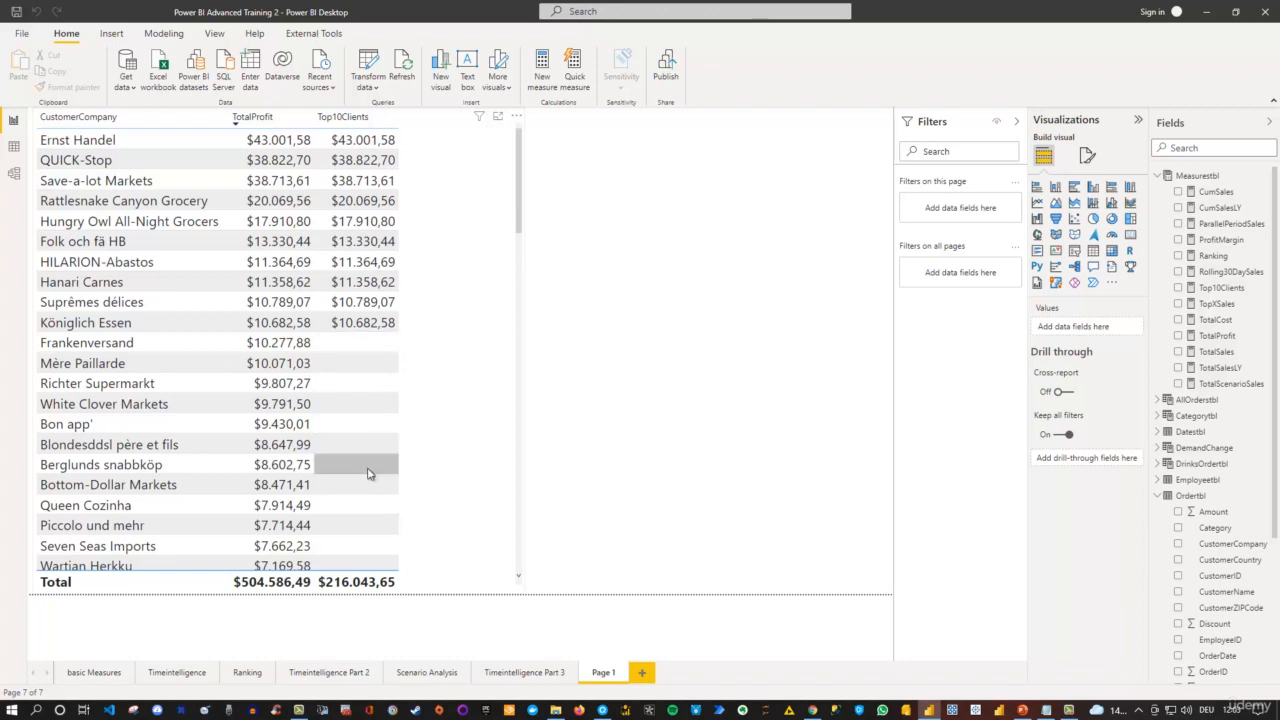
Step: Copy the full Top10Clients formula and switch to the DAX Formatter page in the browser
{"action": "left_click", "coordinate": [1218, 287]}
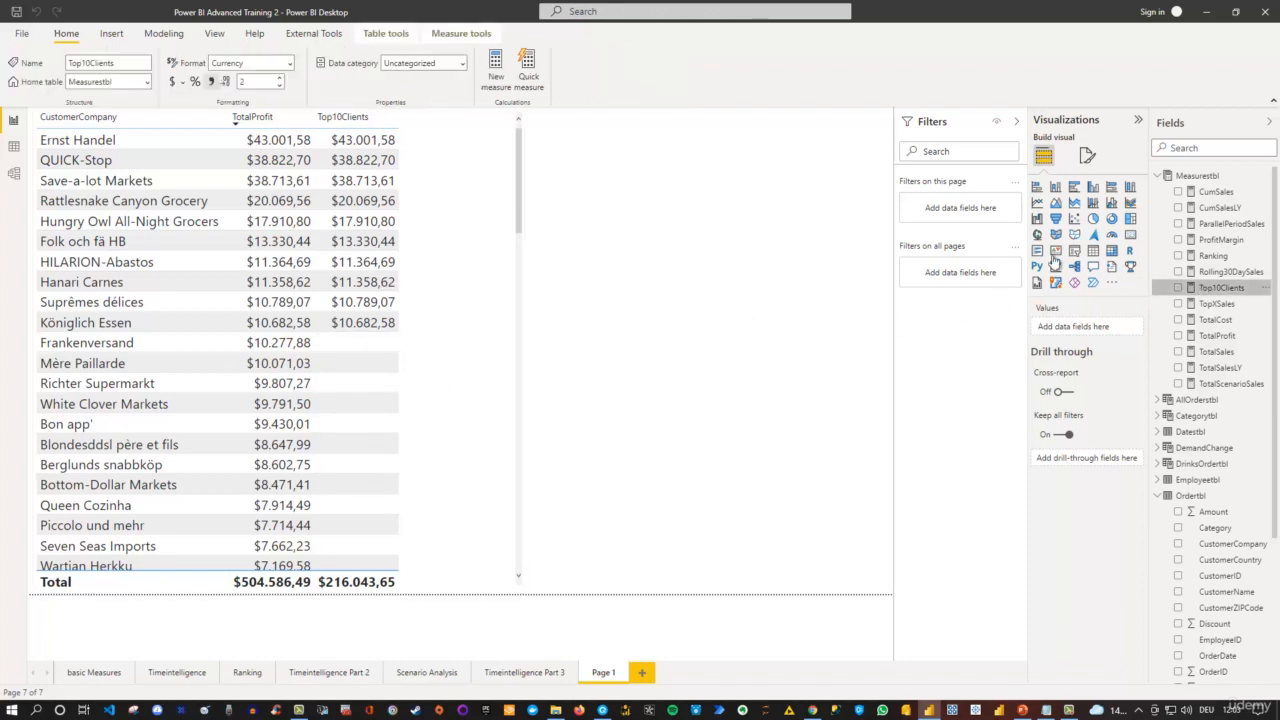
{"action": "key", "text": "ctrl+a"}
{"action": "key", "text": "ctrl+c"}
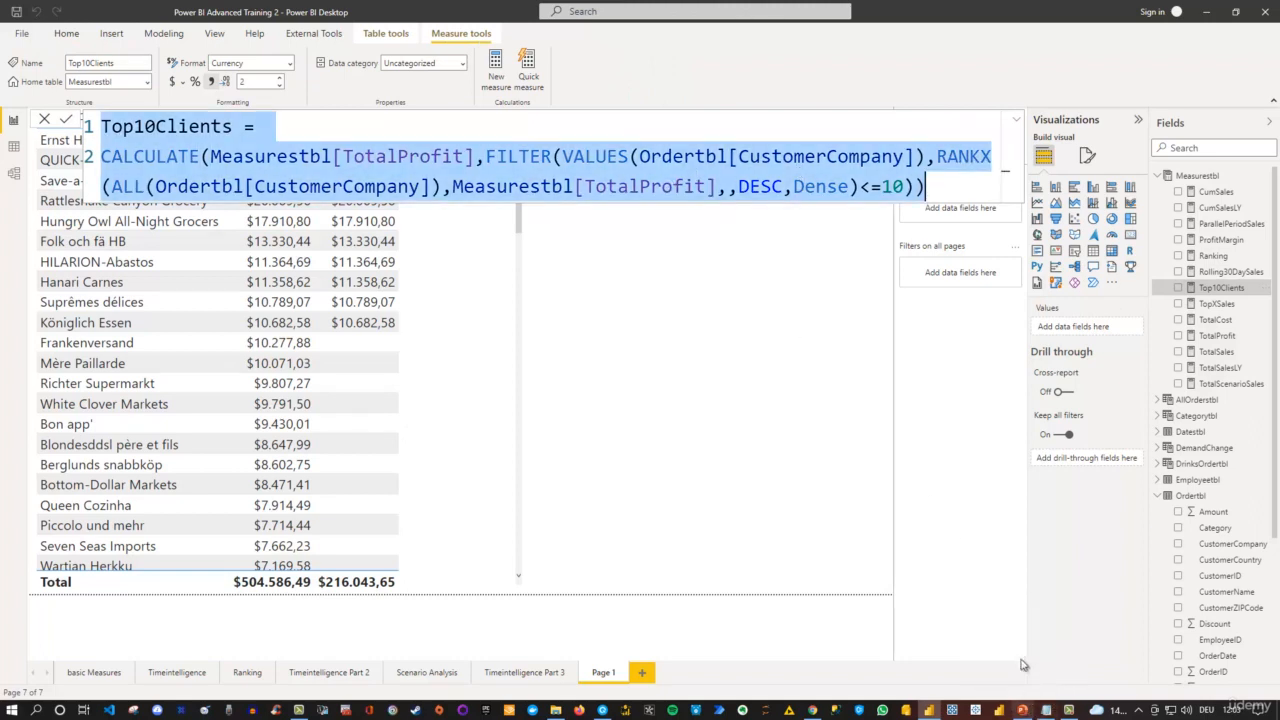
{"action": "left_click", "coordinate": [602, 710]}
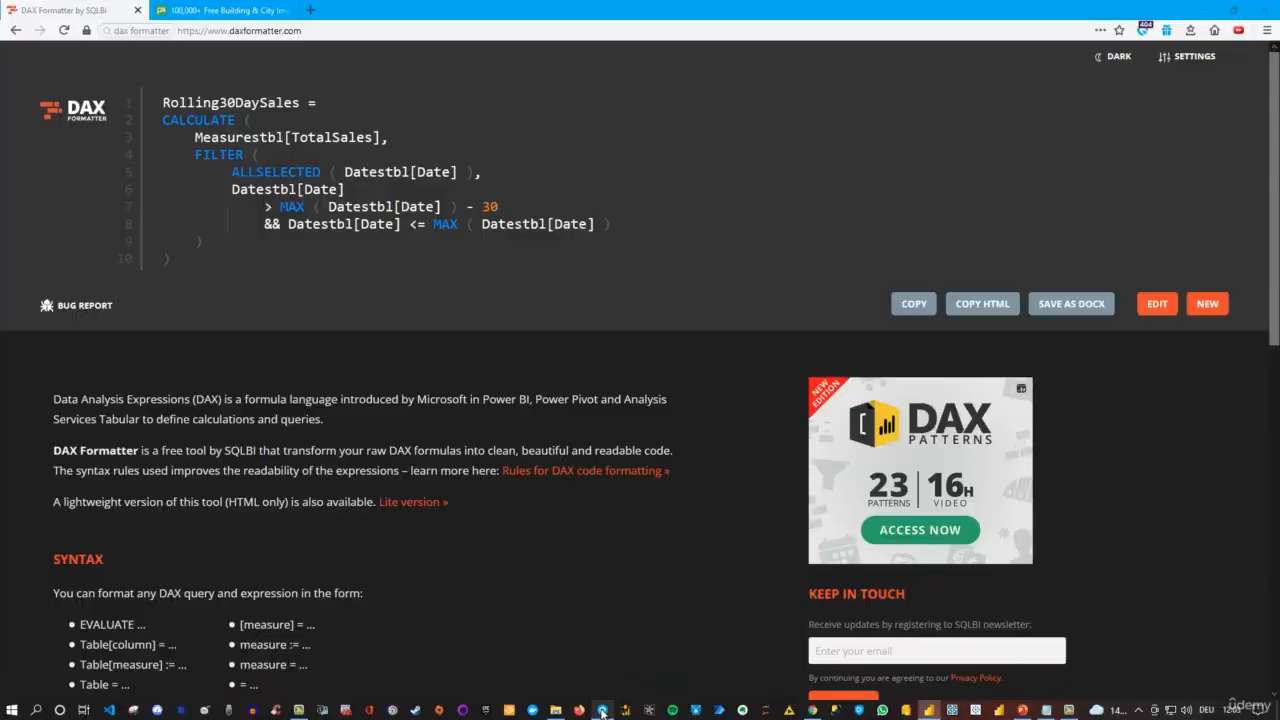
Step: Format the copied Top10Clients formula in DAX Formatter and replace the measure's code in Power BI Desktop with the formatted version
{"action": "left_click", "coordinate": [1208, 304]}
{"action": "key", "text": "ctrl+v"}
{"action": "left_click", "coordinate": [1203, 210]}
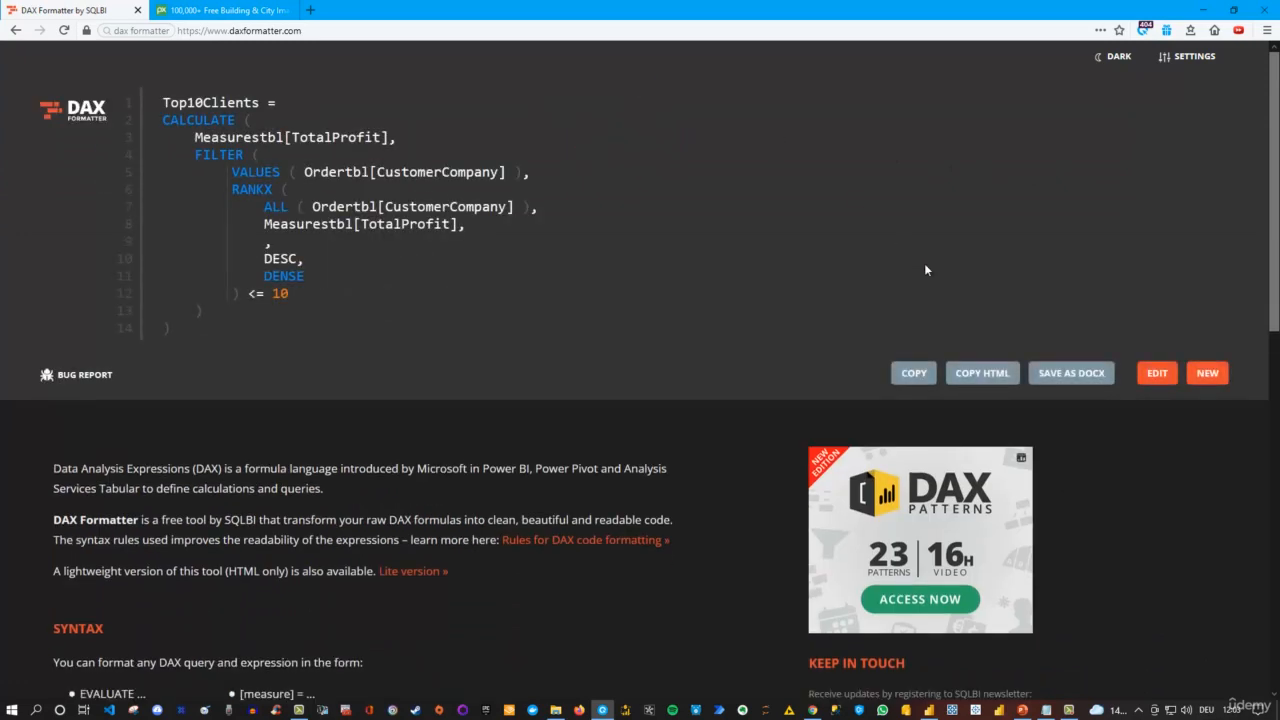
{"action": "left_click", "coordinate": [906, 373]}
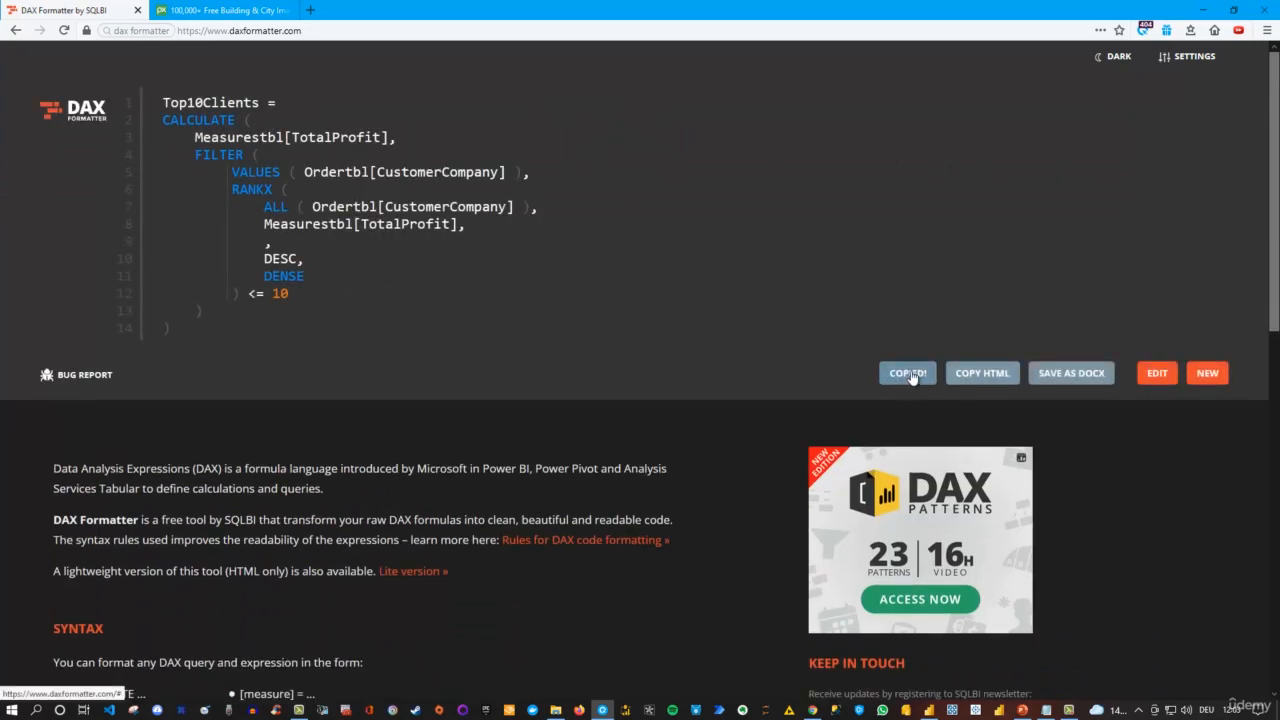
{"action": "left_click", "coordinate": [929, 710]}
{"action": "key", "text": "ctrl+v"}
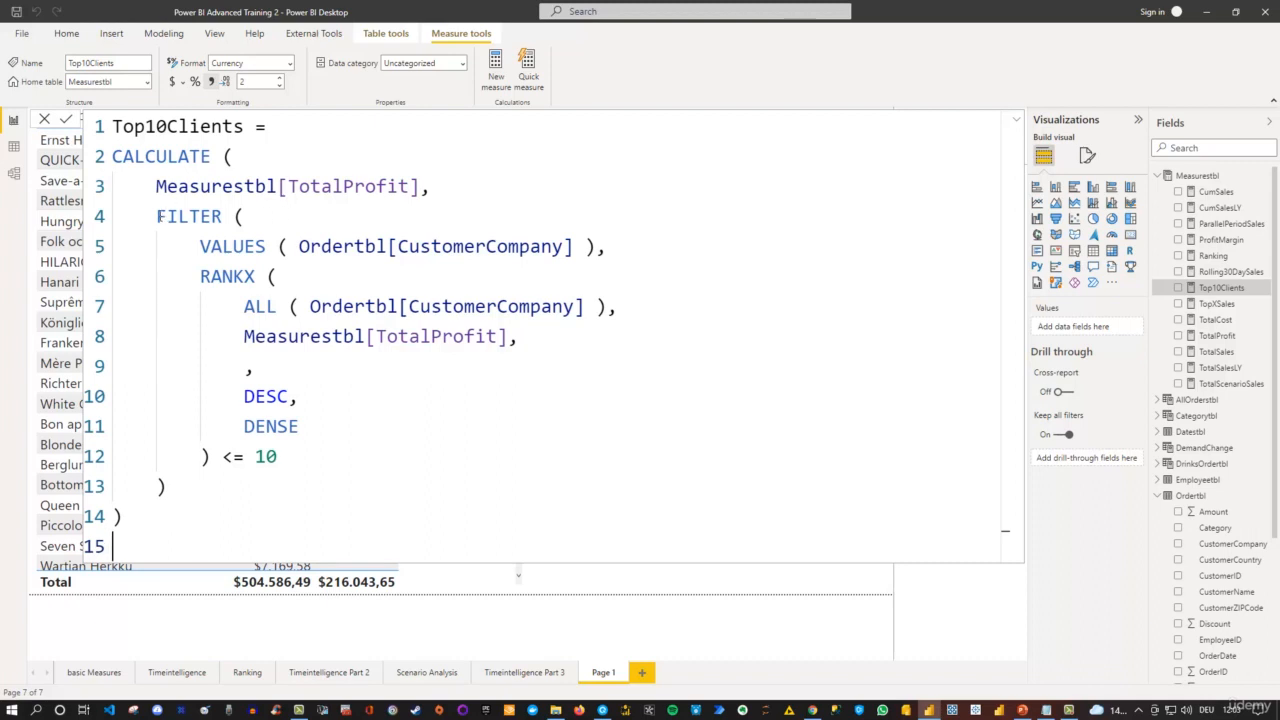
Step: Review the VALUES, RANKX and ALL expressions inside the FILTER of the Top10Clients formula, and collapse the formula editor
{"action": "left_click_drag", "start_coordinate": [201, 245], "coordinate": [597, 246]}
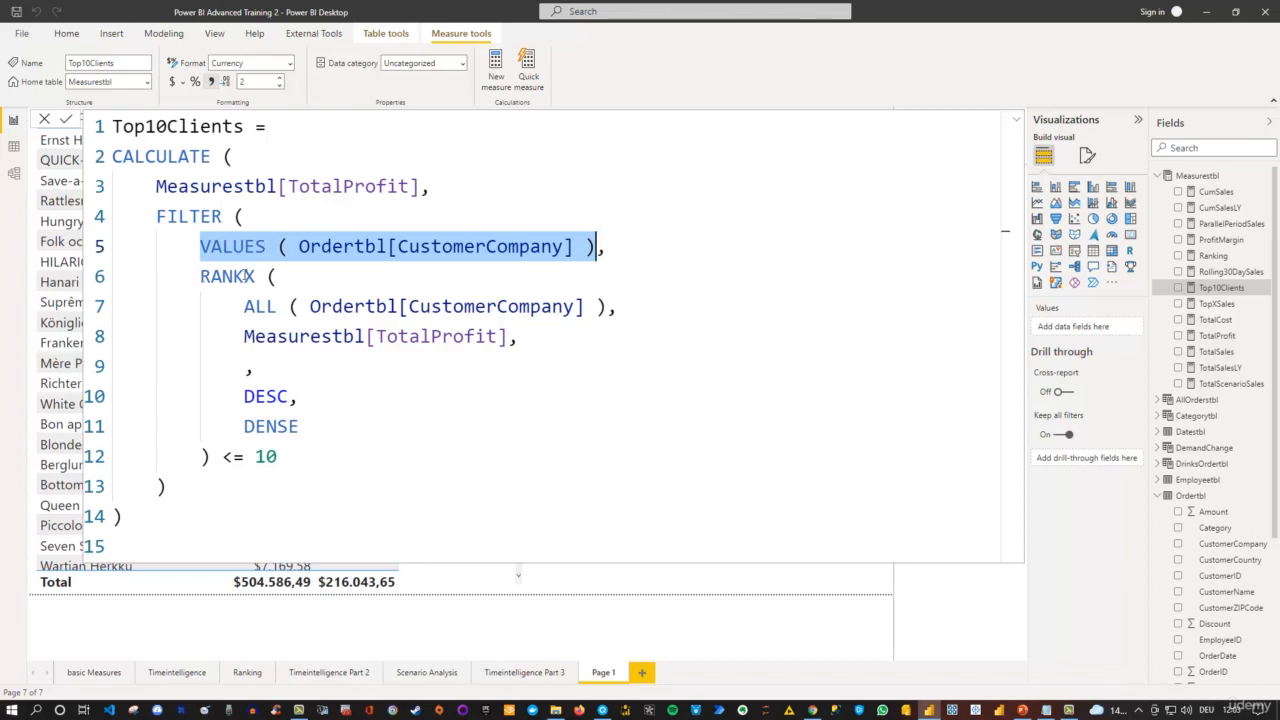
{"action": "left_click_drag", "start_coordinate": [201, 276], "coordinate": [618, 308]}
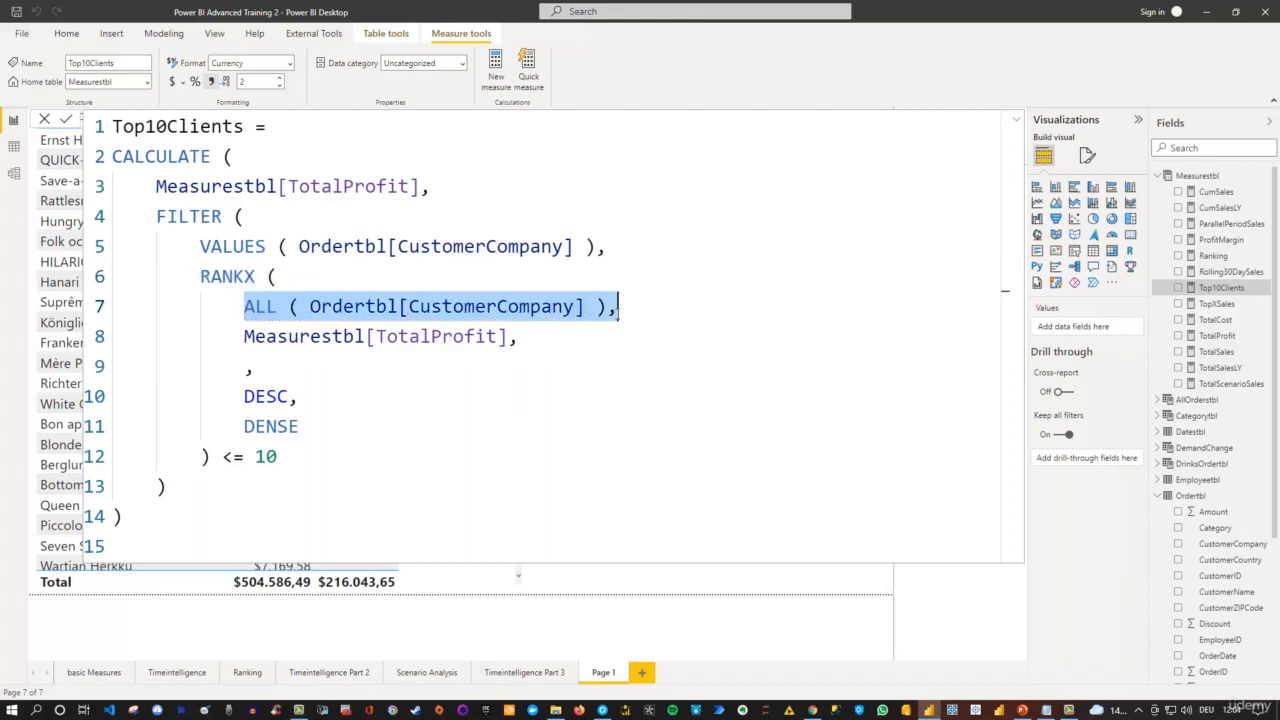
{"action": "left_click", "coordinate": [272, 308]}
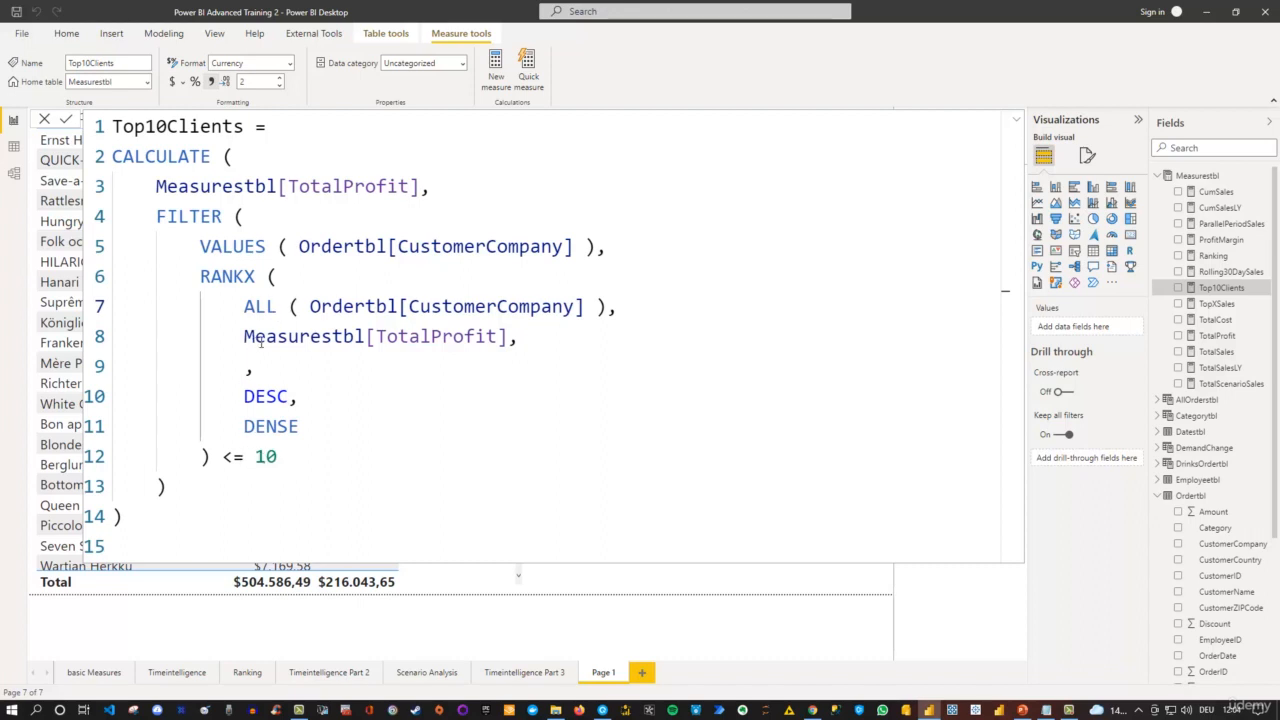
{"action": "left_click_drag", "start_coordinate": [157, 216], "coordinate": [598, 247]}
{"action": "left_click", "coordinate": [200, 246]}
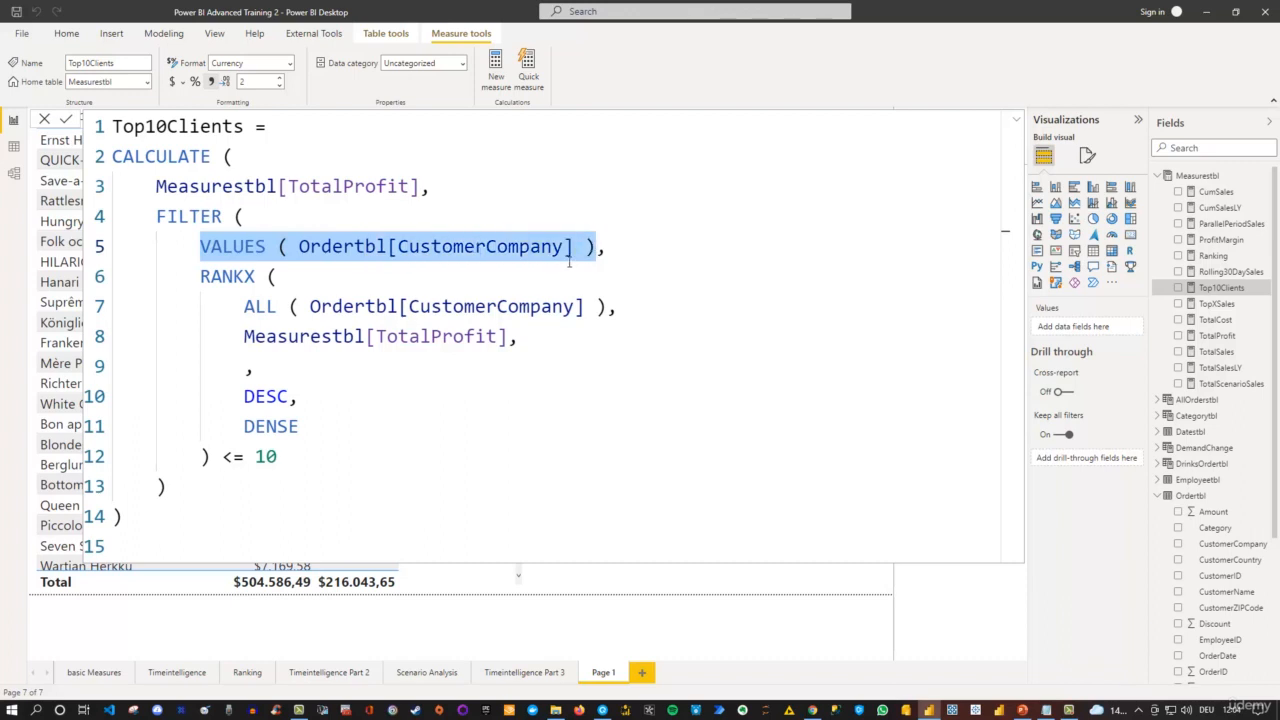
{"action": "left_click", "coordinate": [355, 246]}
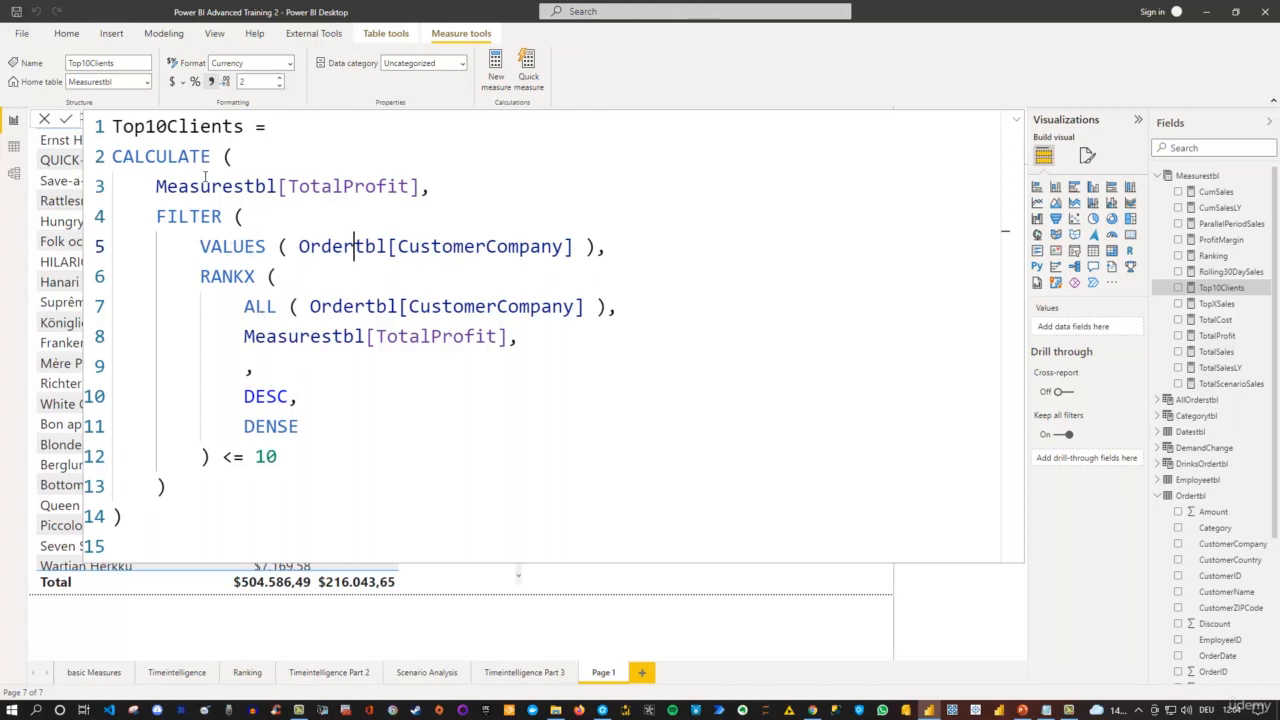
{"action": "left_click", "coordinate": [1016, 120]}
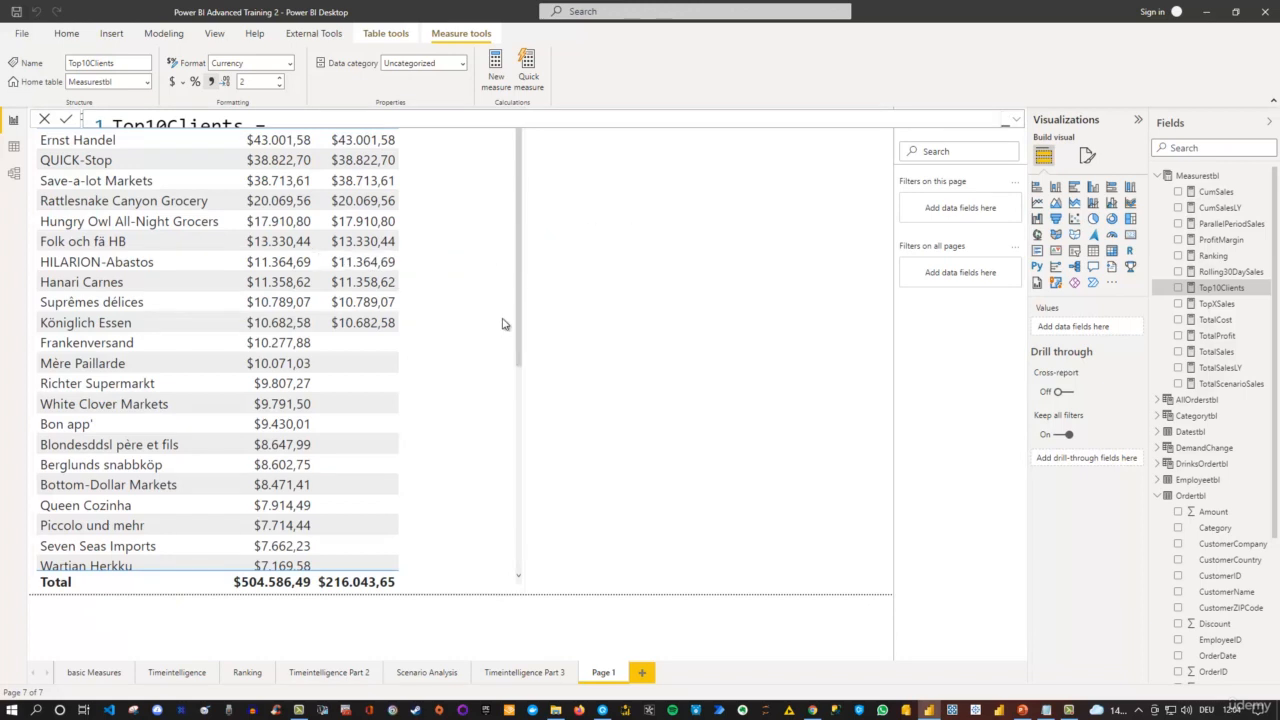
Step: Narrow the customer company table visual to fit its three columns and deselect it
{"action": "left_click", "coordinate": [498, 332]}
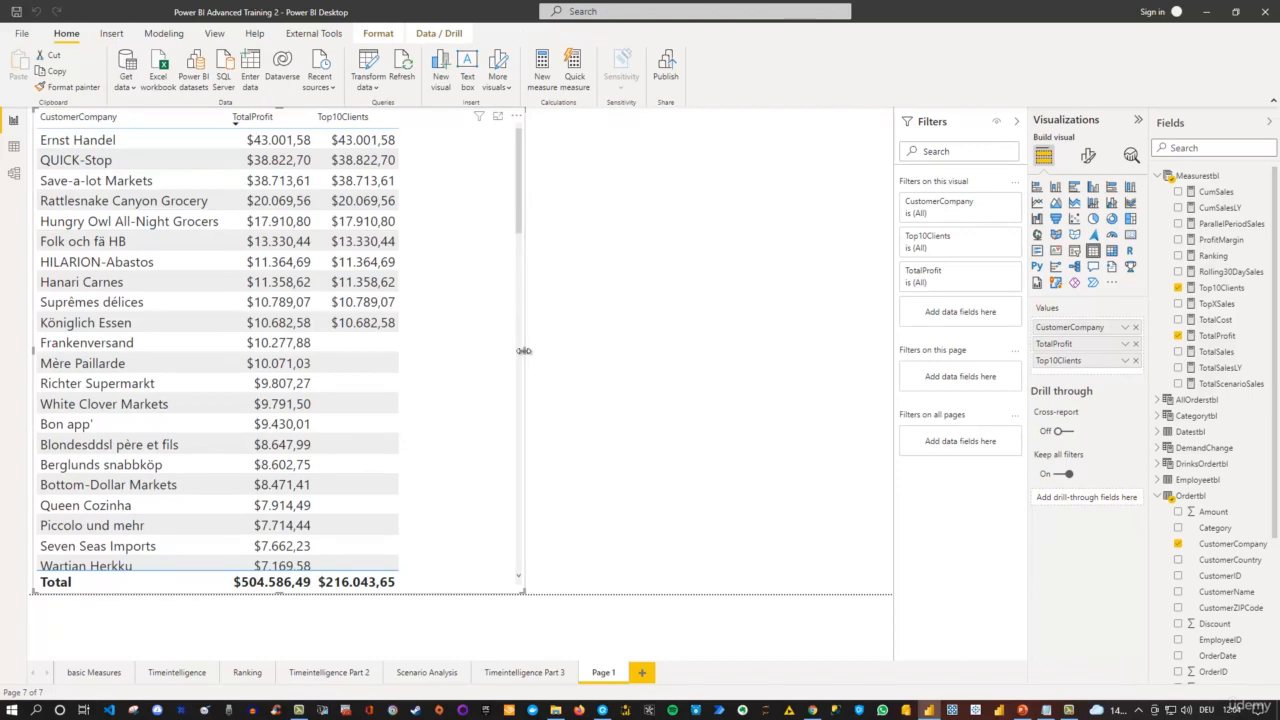
{"action": "left_click_drag", "start_coordinate": [524, 350], "coordinate": [429, 351]}
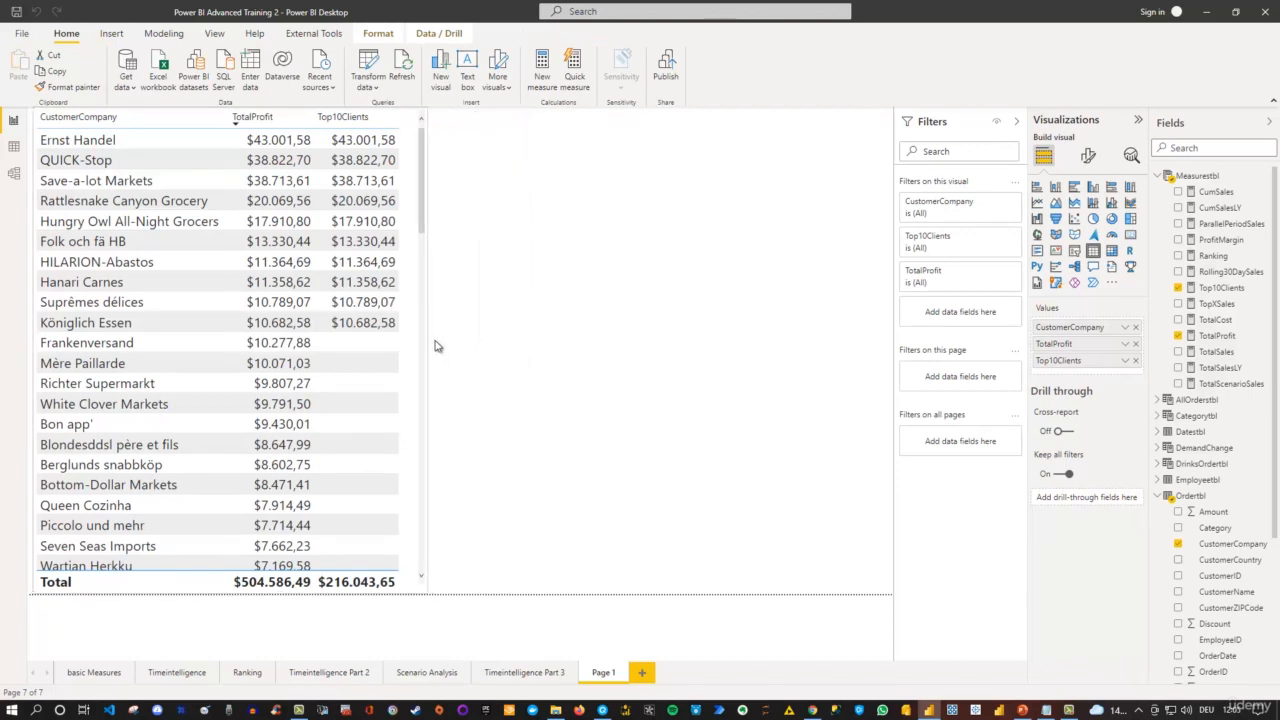
{"action": "left_click", "coordinate": [590, 288]}
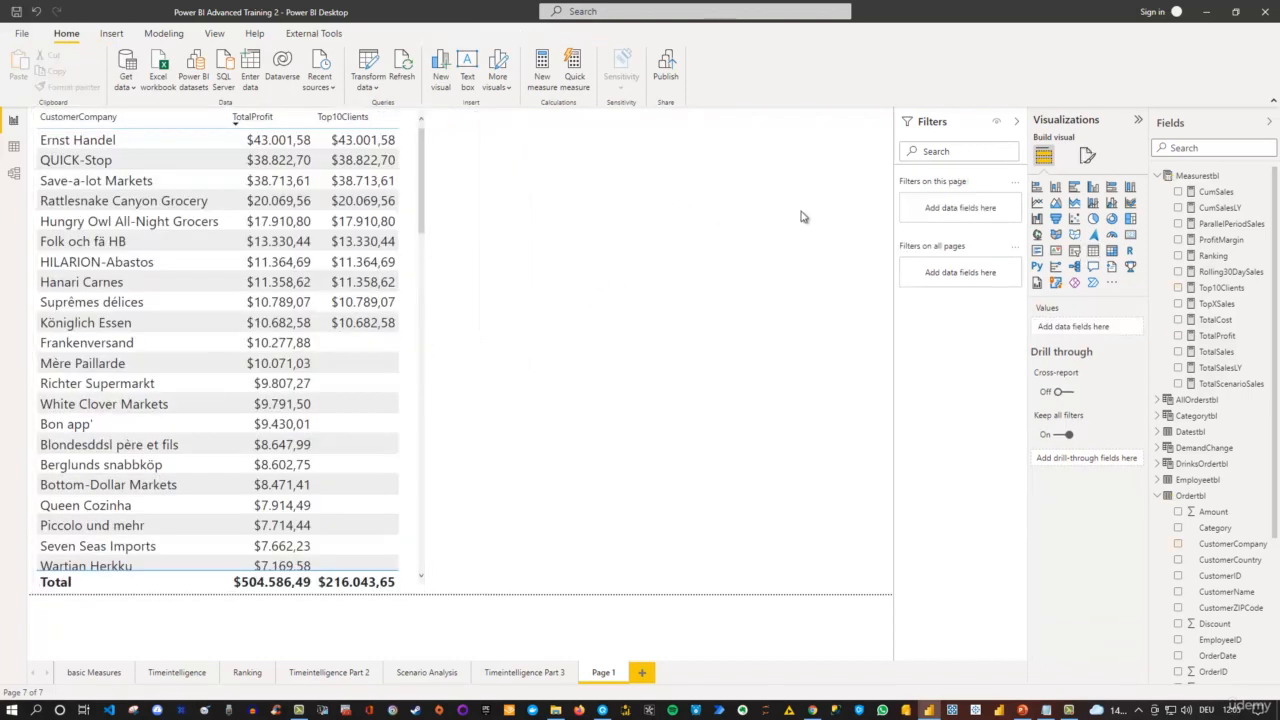
Step: Add a donut chart of Top10Clients by CustomerCompany beside the table, sized to fill the upper half of the remaining page width
{"action": "left_click", "coordinate": [1110, 222]}
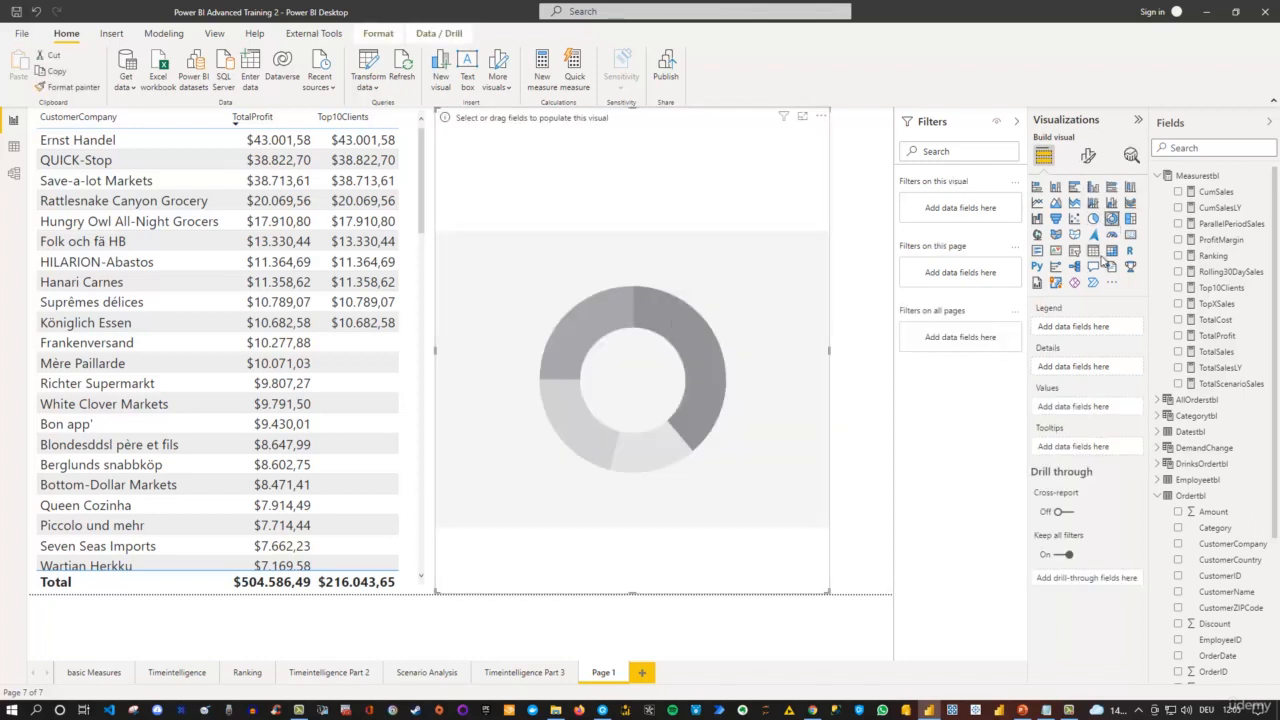
{"action": "left_click", "coordinate": [1179, 288]}
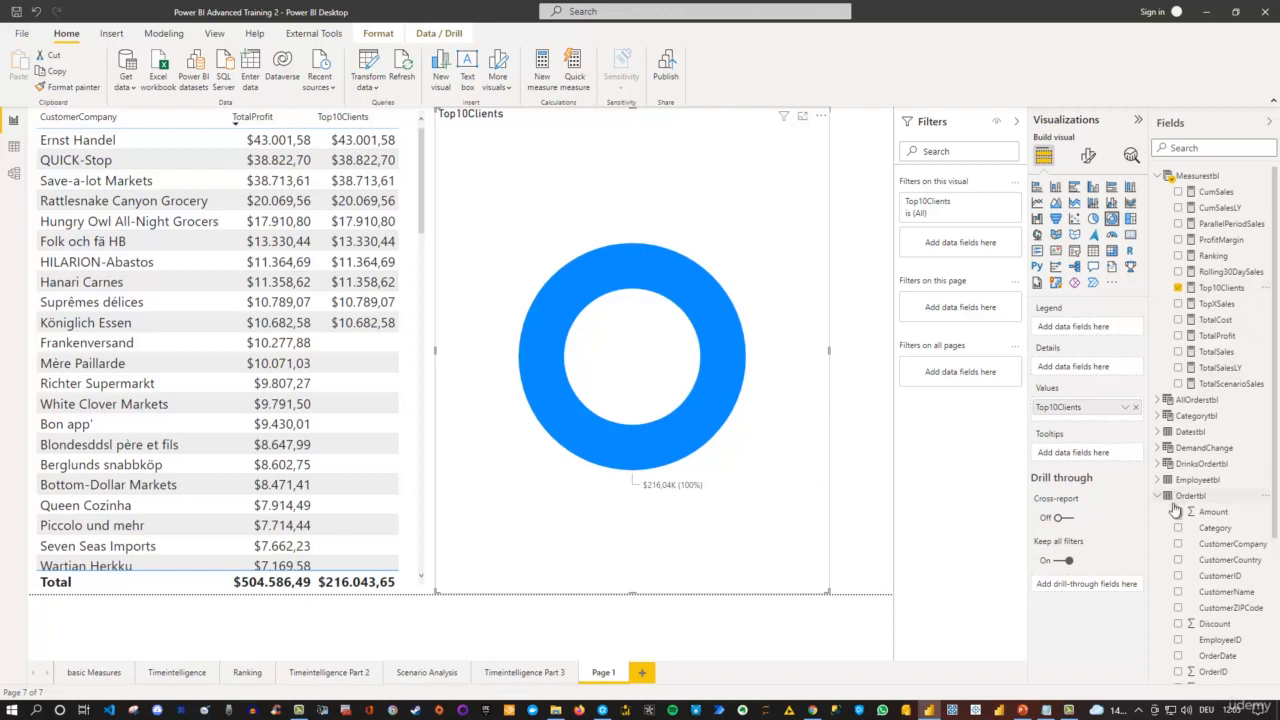
{"action": "left_click", "coordinate": [1178, 545]}
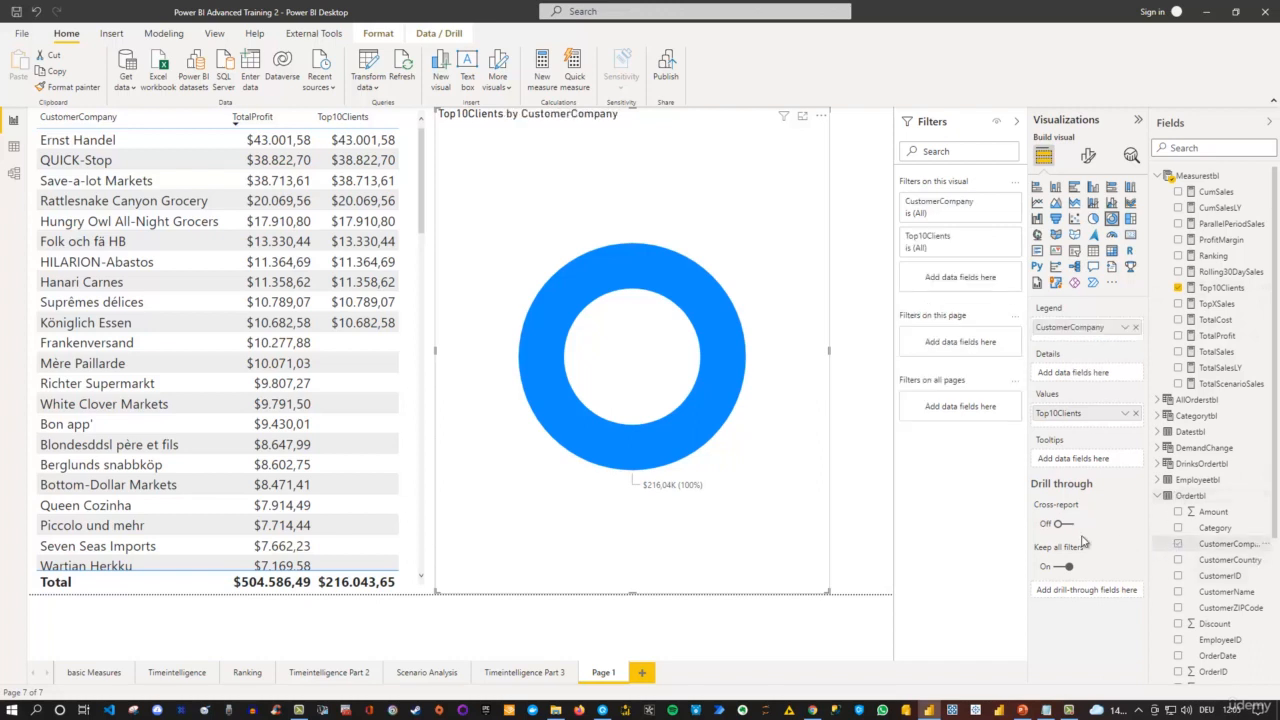
{"action": "left_click_drag", "start_coordinate": [829, 590], "coordinate": [893, 350]}
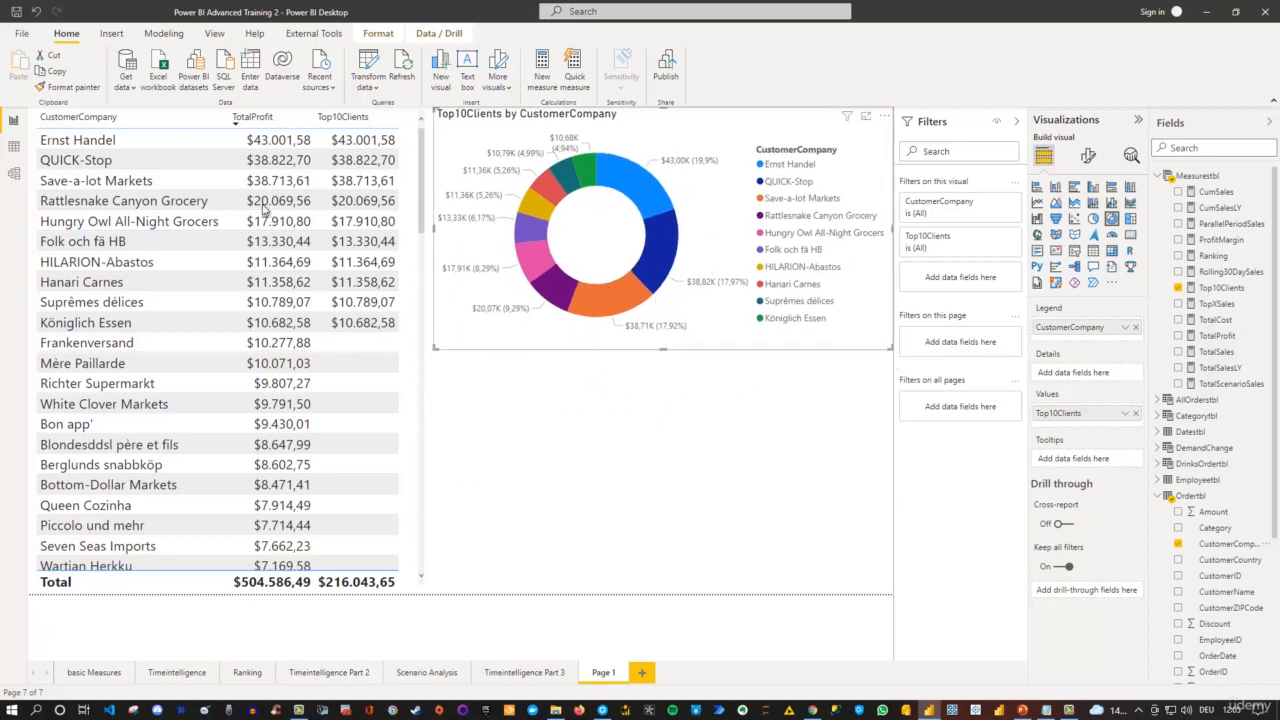
Step: Duplicate the donut chart below the original and convert the copy to a clustered column chart
{"action": "scroll", "coordinate": [152, 250], "scroll_direction": "down", "scroll_amount": 8}
{"action": "scroll", "coordinate": [152, 310], "scroll_direction": "up", "scroll_amount": 6}
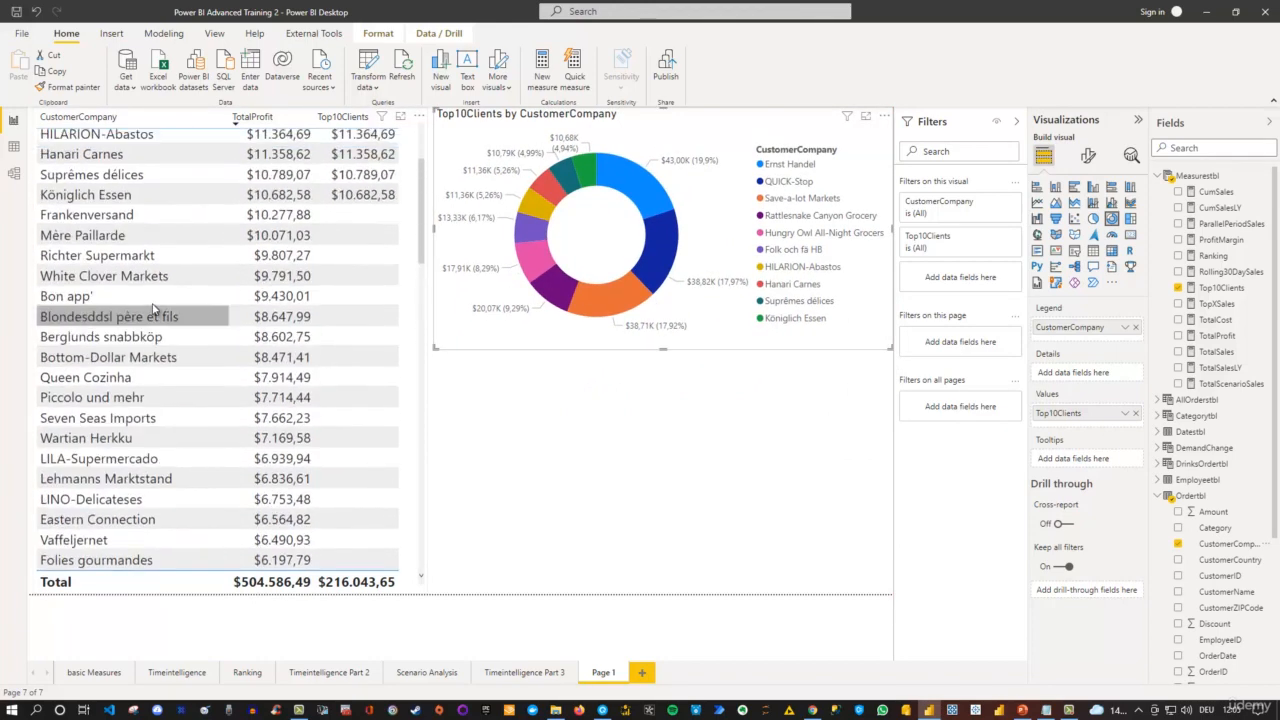
{"action": "scroll", "coordinate": [155, 310], "scroll_direction": "up", "scroll_amount": 3}
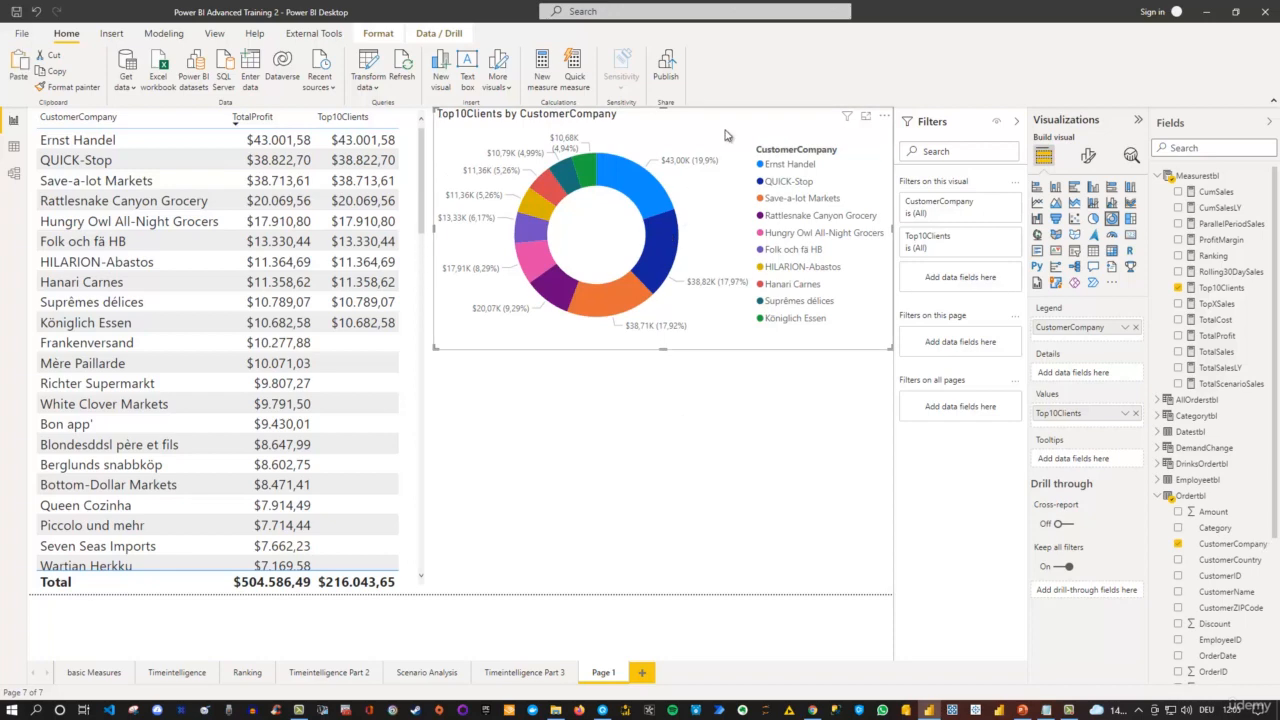
{"action": "key", "text": "ctrl+v"}
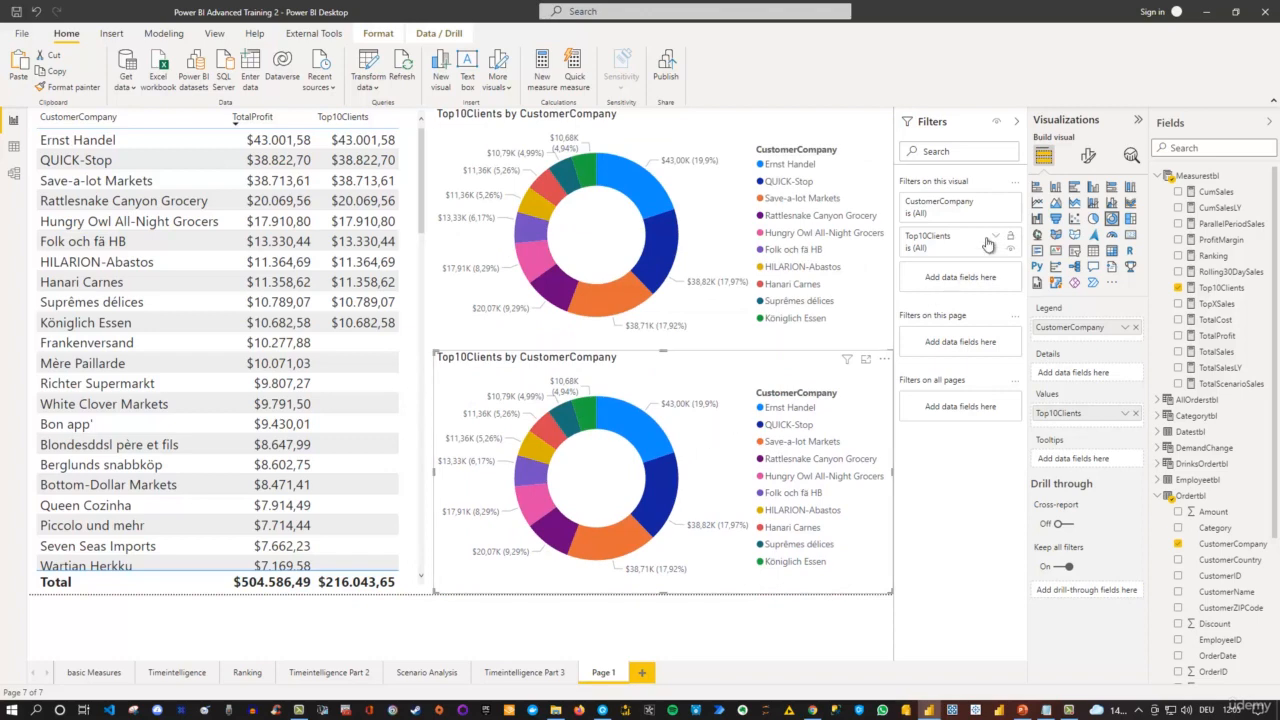
{"action": "left_click", "coordinate": [1093, 188]}
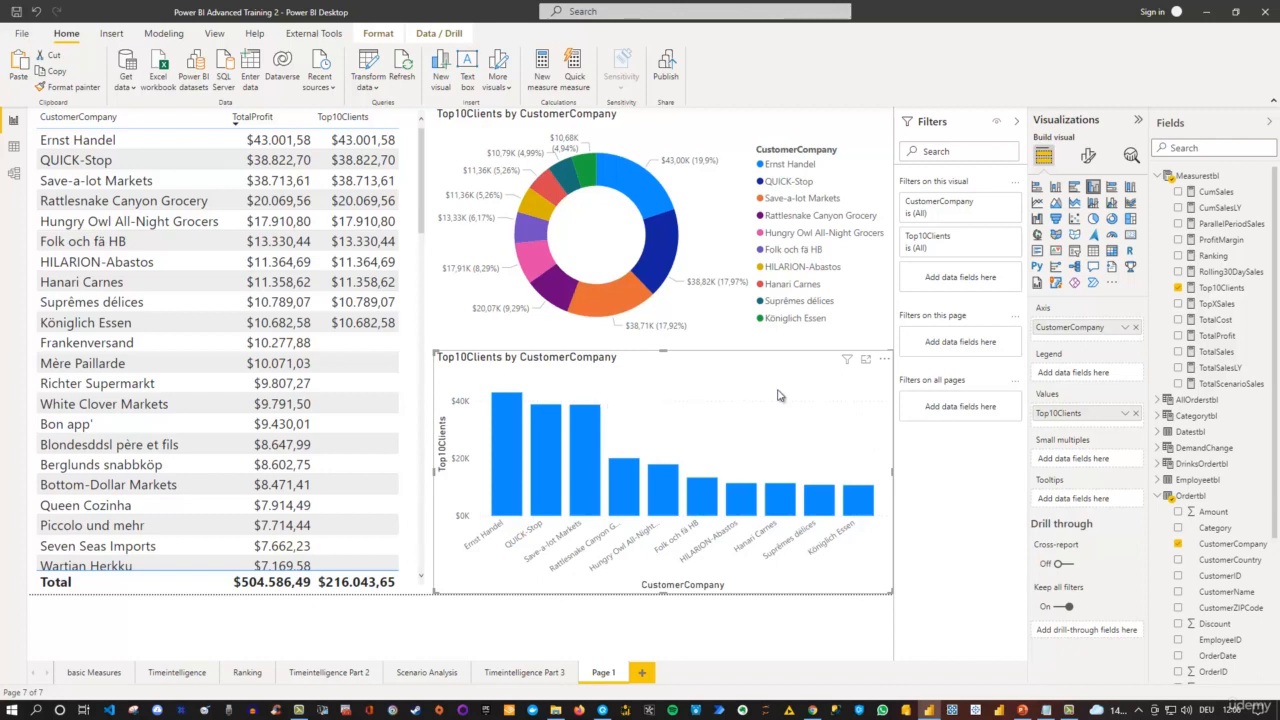
Step: Expand the Top10Clients measure's formula to review its full code, and collapse it again
{"action": "left_click", "coordinate": [1216, 288]}
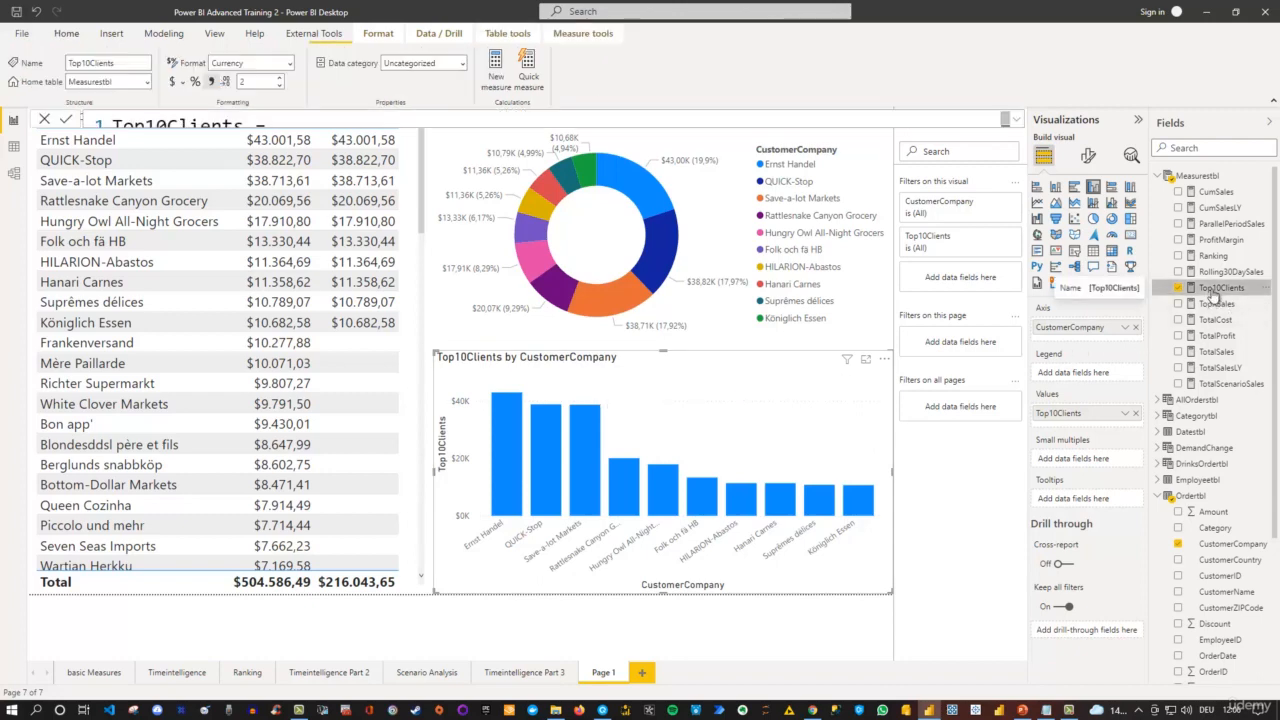
{"action": "left_click", "coordinate": [1015, 120]}
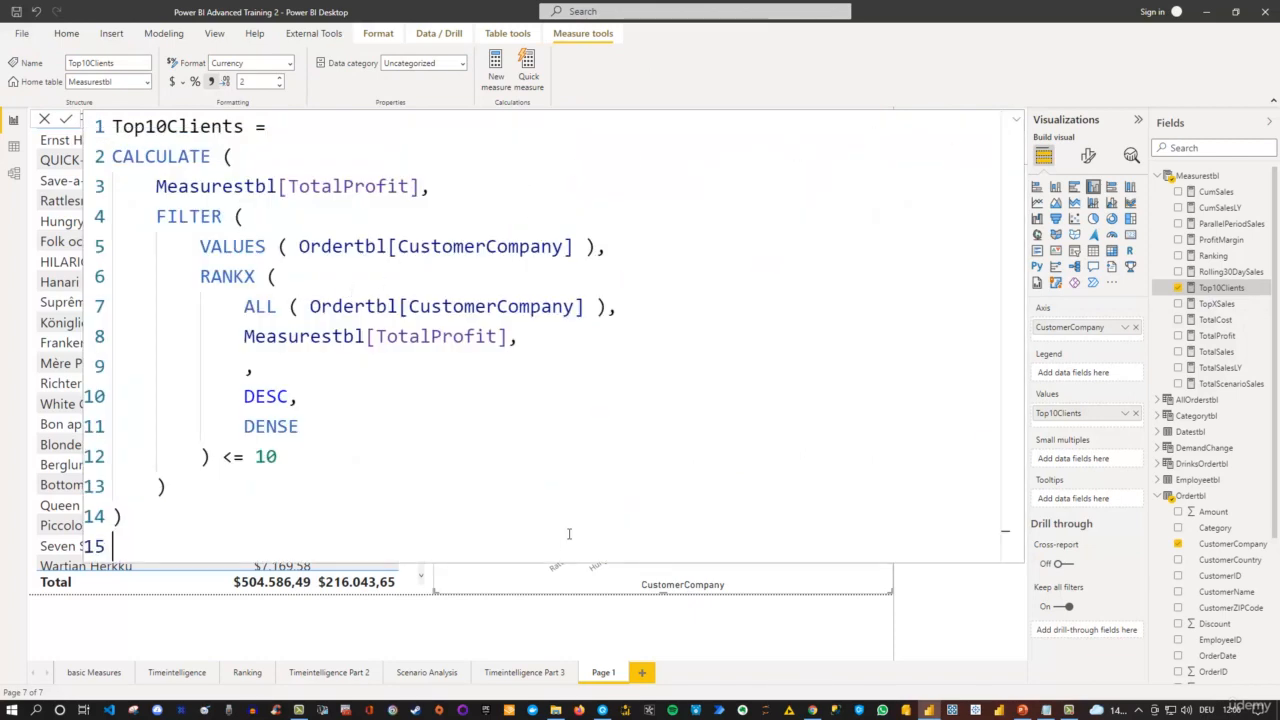
{"action": "left_click", "coordinate": [1014, 125]}
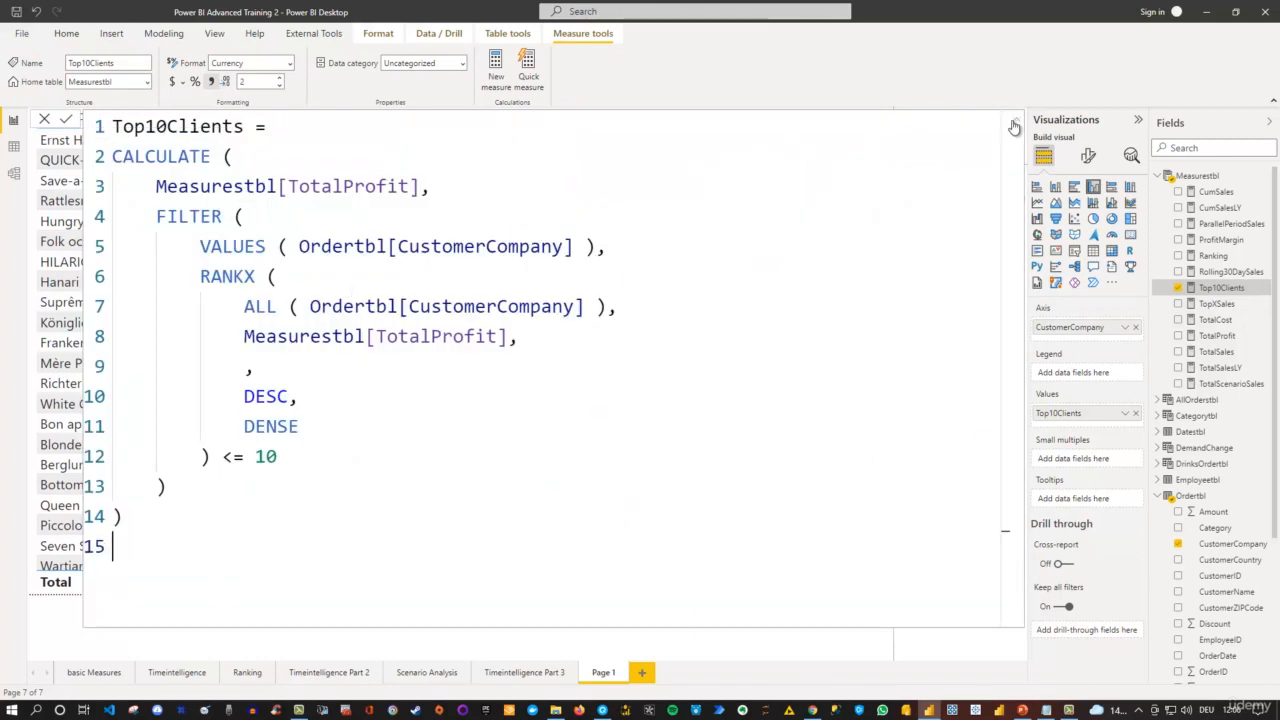
{"action": "left_click", "coordinate": [1014, 125]}
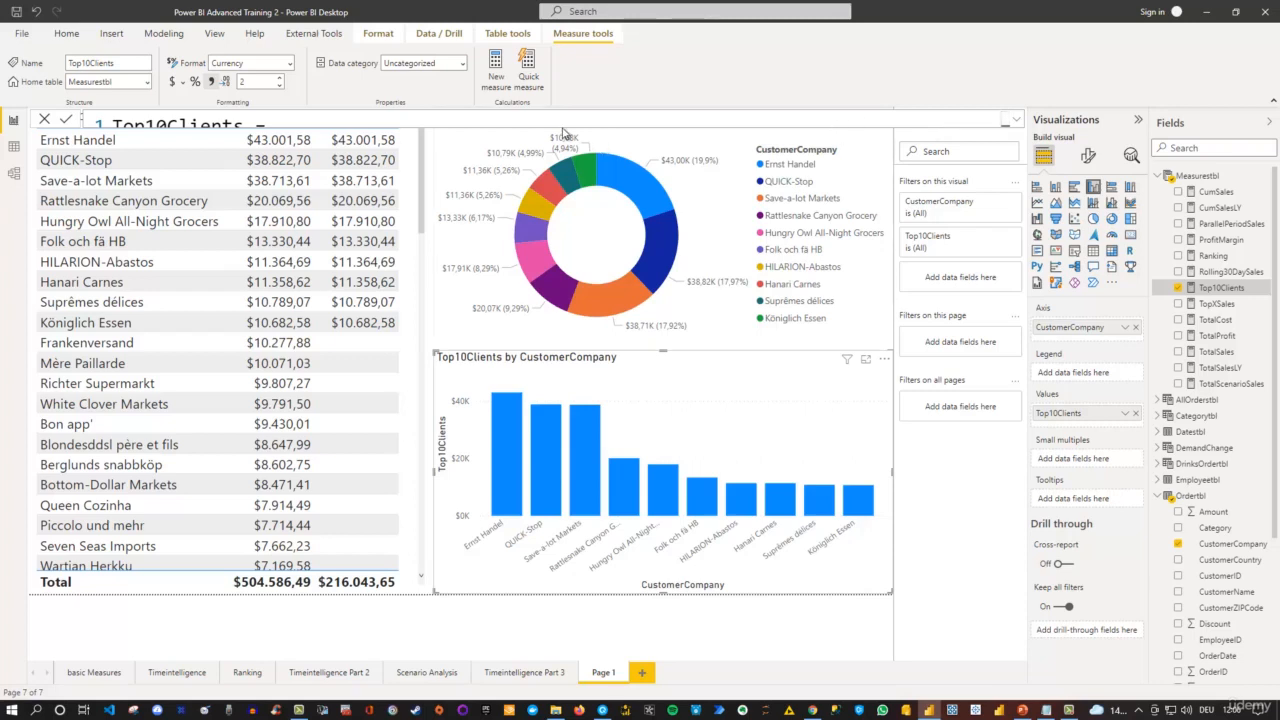